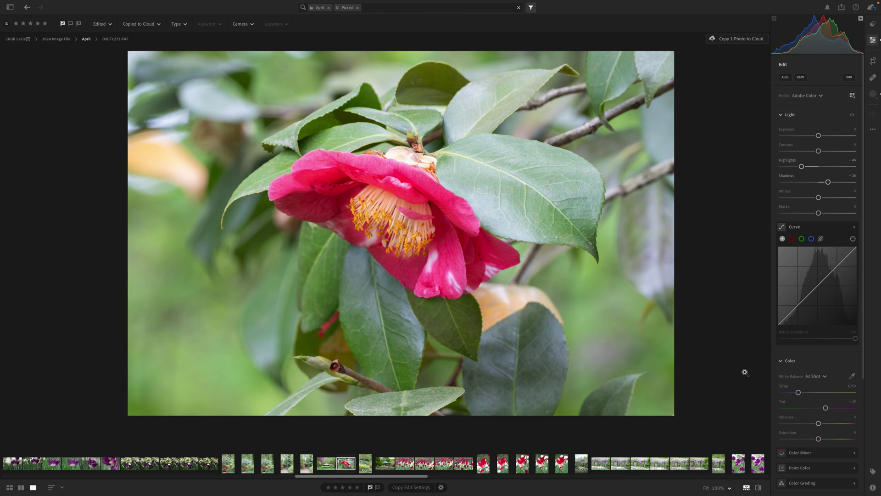
Step: Create a new Objects mask by drawing a selection box around the yellow stamens at the centre of the flower
left_click(874, 95)
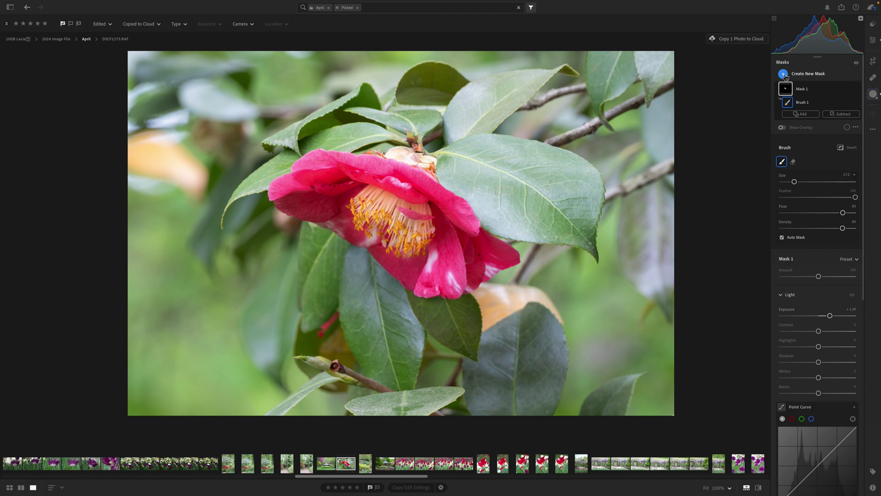
left_click(784, 74)
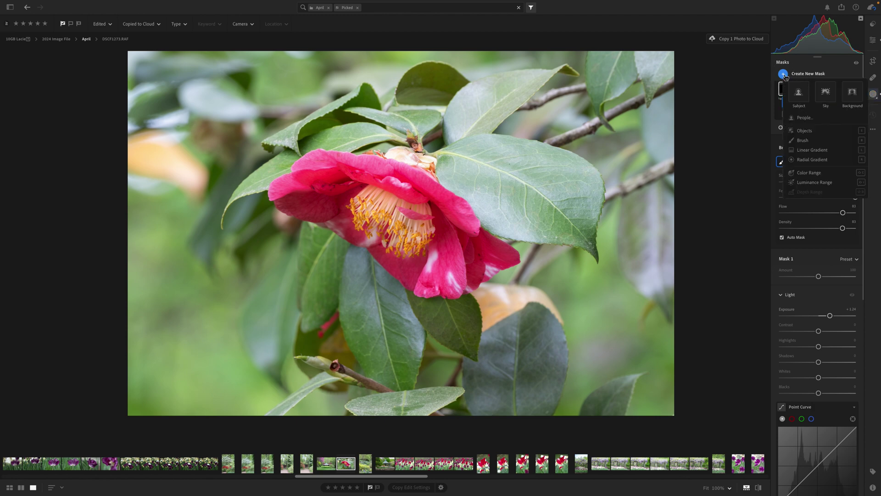
left_click(784, 74)
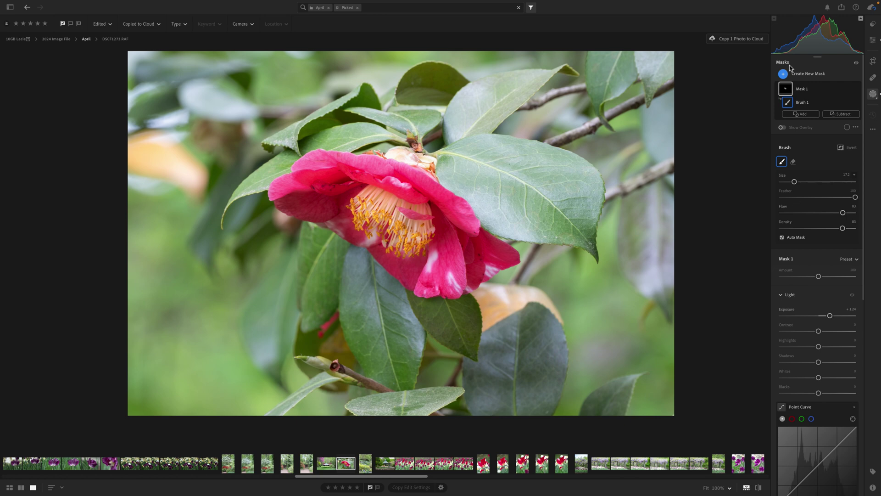
left_click(784, 75)
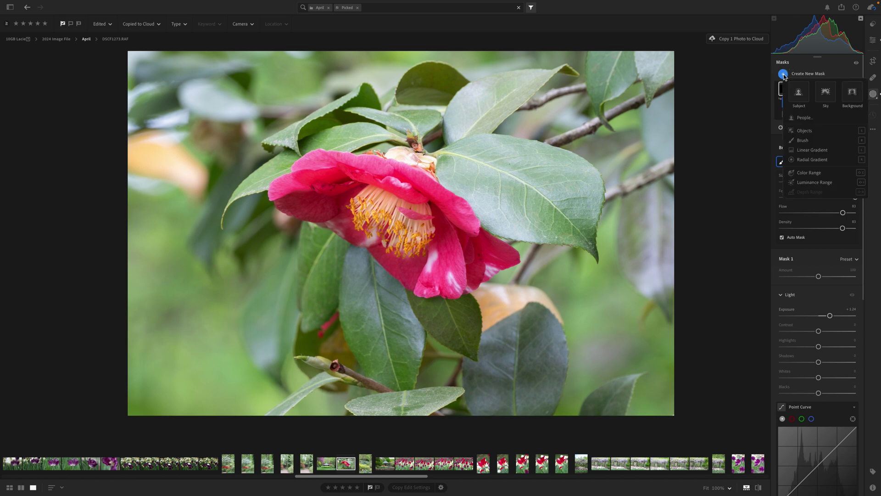
left_click(805, 131)
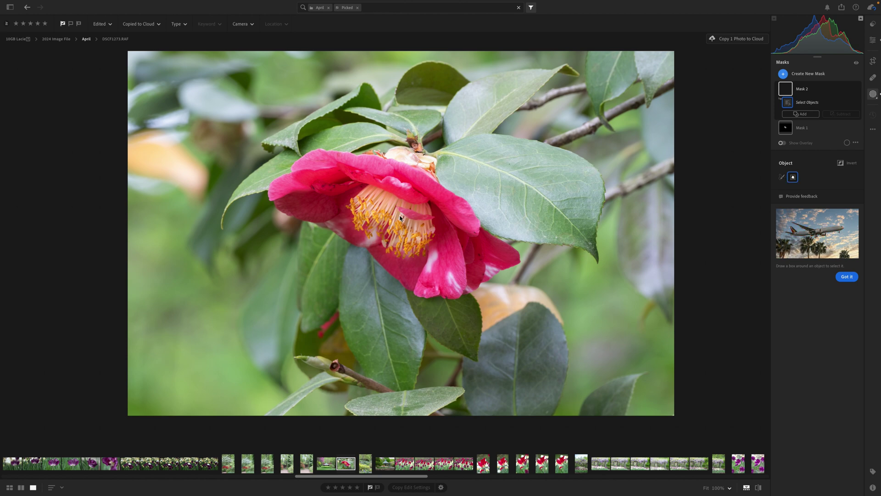
left_click_drag(346, 188, 443, 265)
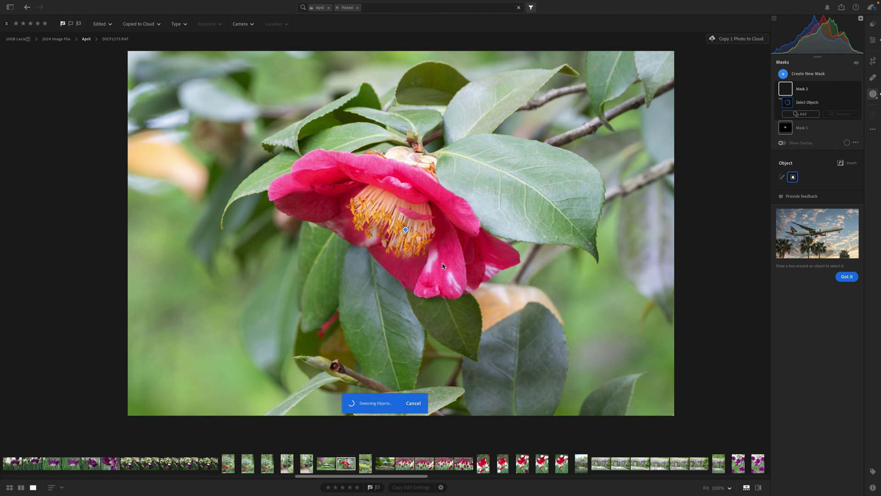
mouse_move(405, 230)
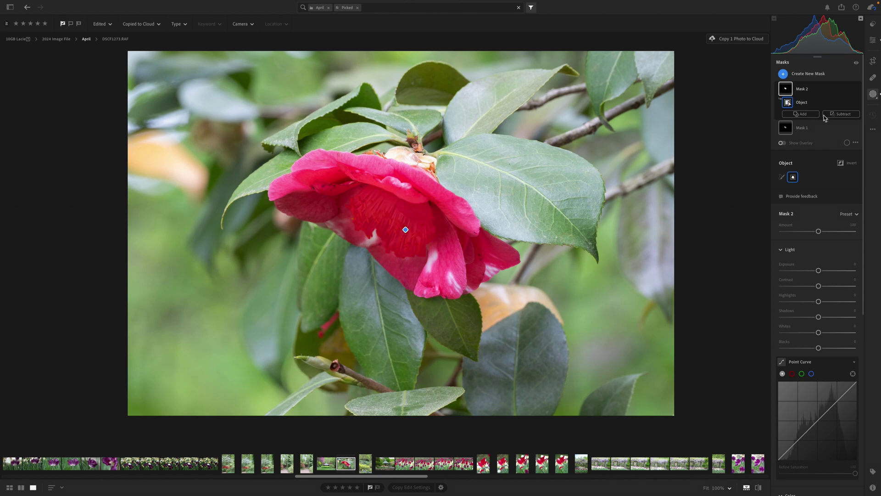
Step: Show the mask overlay and change its overlay color to blue
left_click(782, 143)
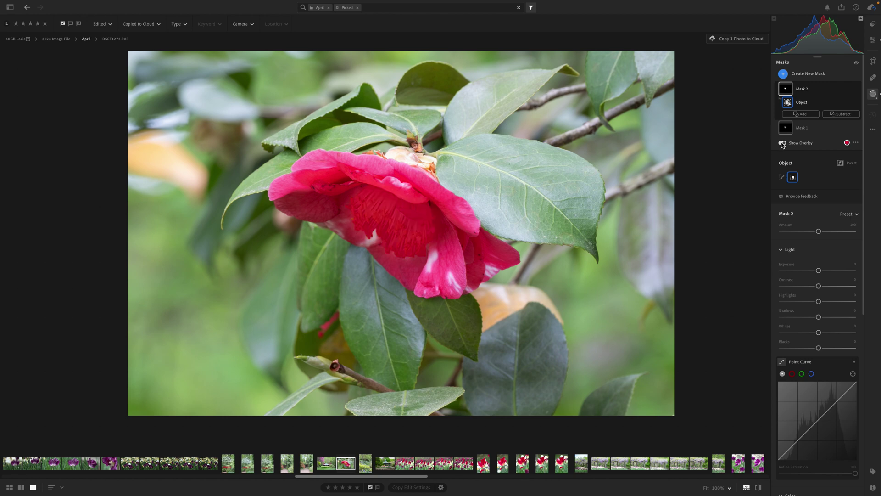
left_click(847, 142)
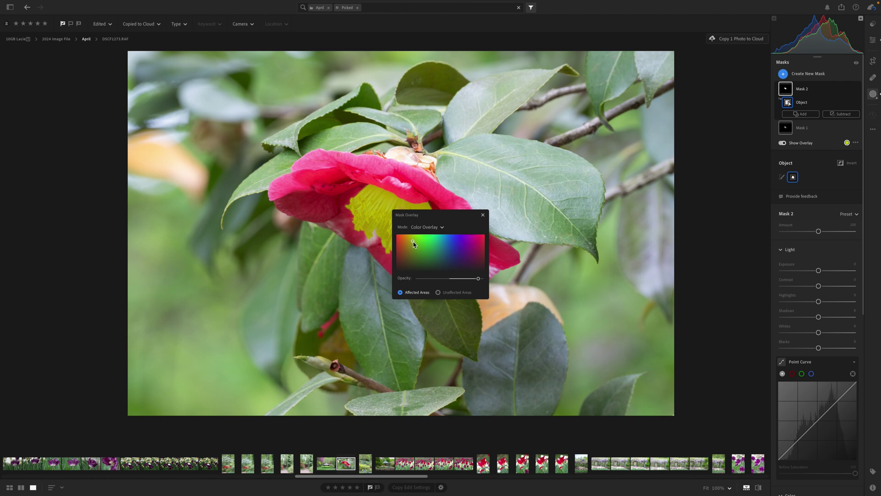
left_click(453, 251)
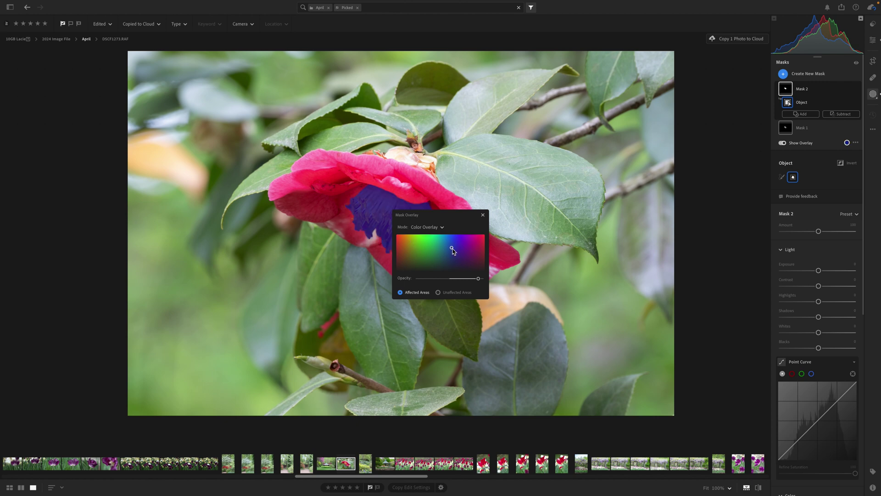
left_click(483, 215)
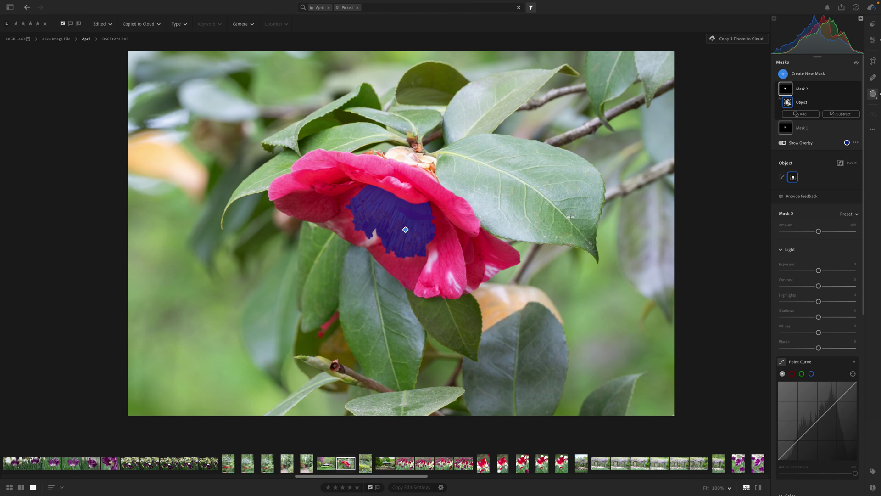
Step: Hide the overlay and raise the stamen mask's Exposure to about +0.44 and Texture to +47
scroll(814, 350, "down", 5)
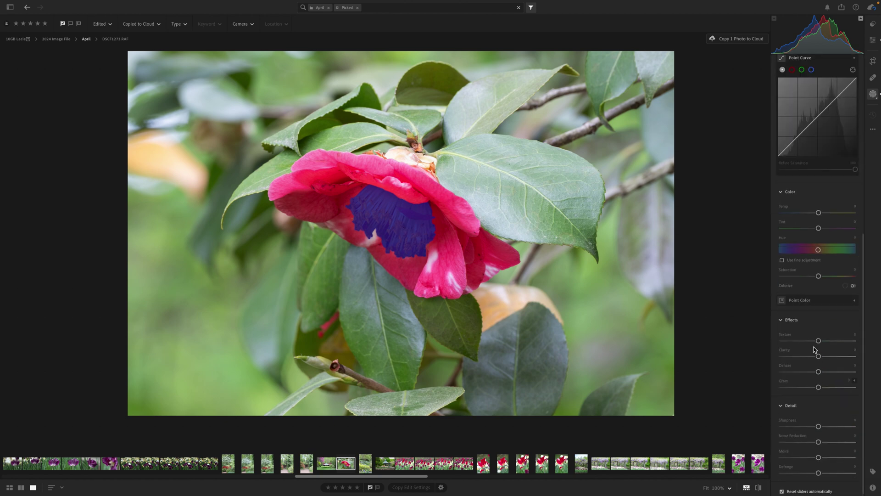
scroll(815, 201, "up", 5)
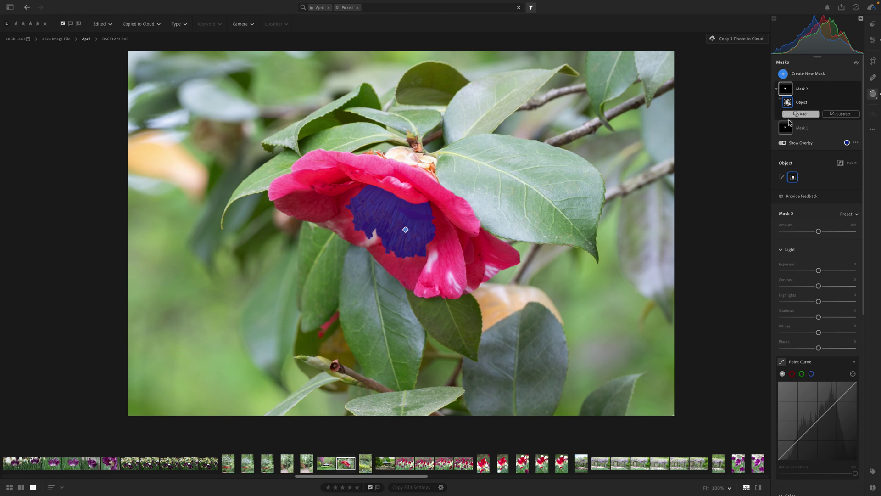
left_click(784, 143)
scroll(814, 221, "down", 1)
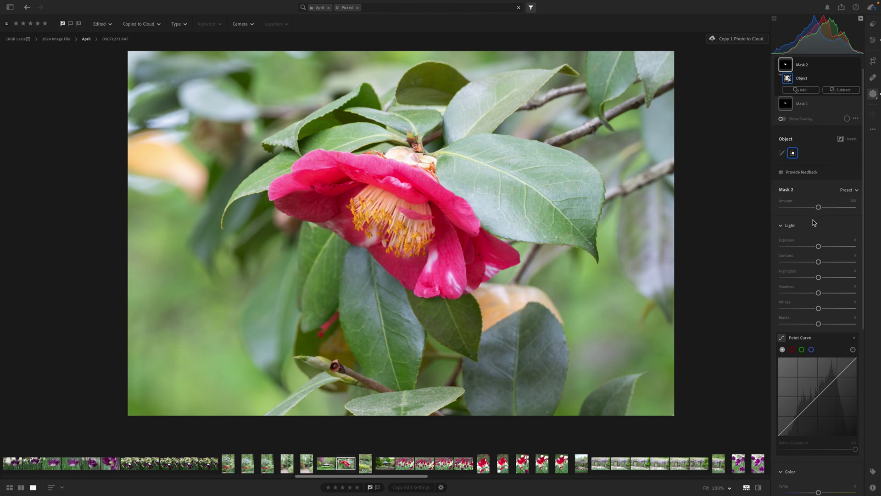
left_click_drag(819, 244, 822, 243)
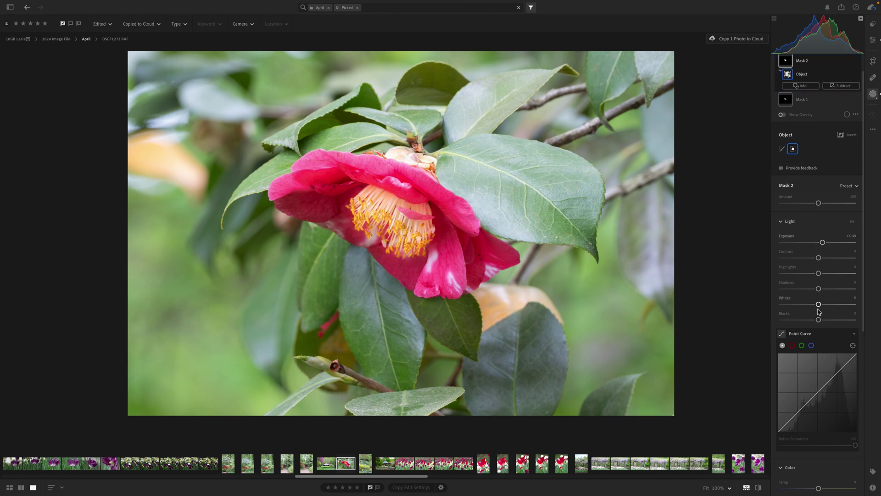
scroll(819, 313, "down", 10)
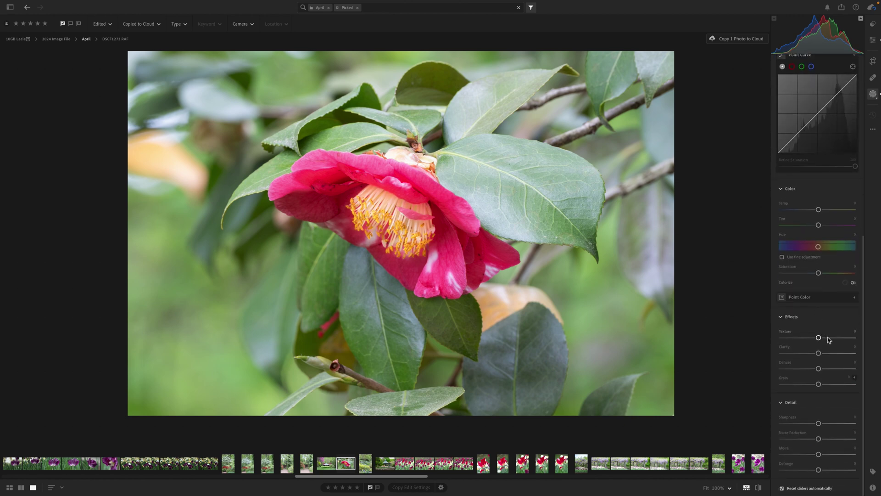
left_click_drag(829, 339, 840, 341)
scroll(825, 299, "up", 8)
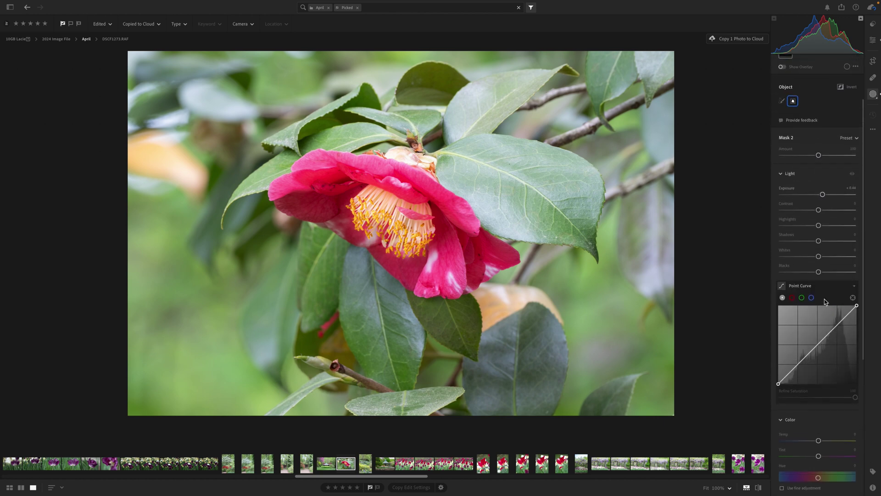
scroll(824, 299, "up", 3)
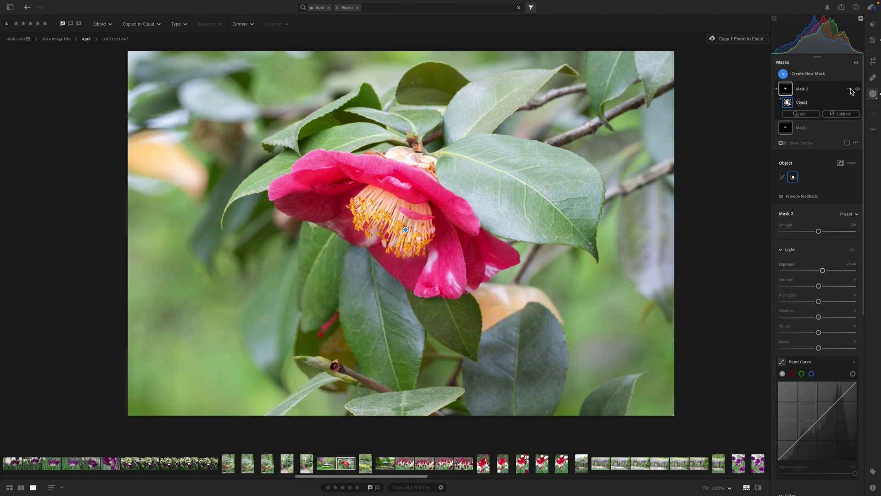
Step: Intersect Mask 2 with a Color Range sampled from the stamens inside the flower
left_click(850, 90)
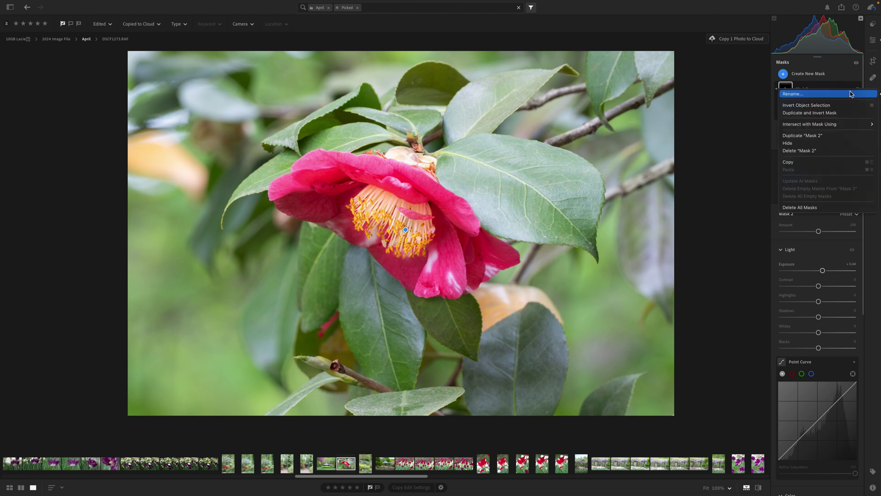
mouse_move(829, 125)
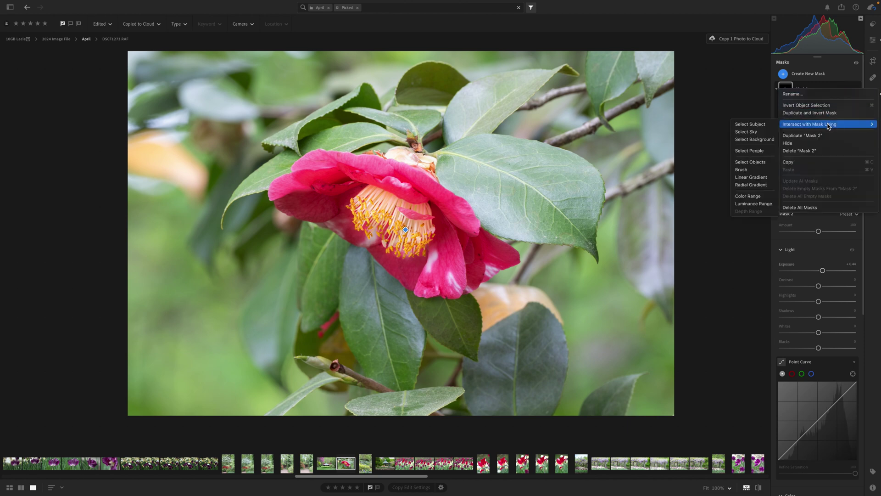
left_click(749, 197)
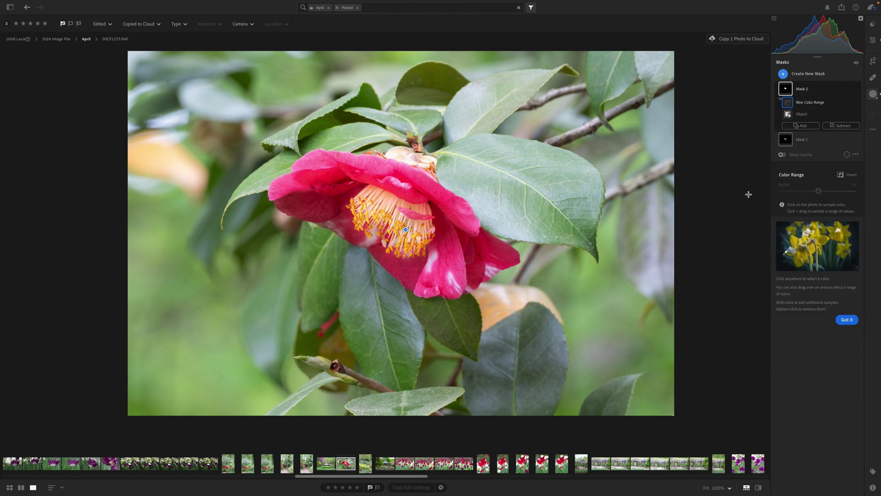
left_click(376, 220)
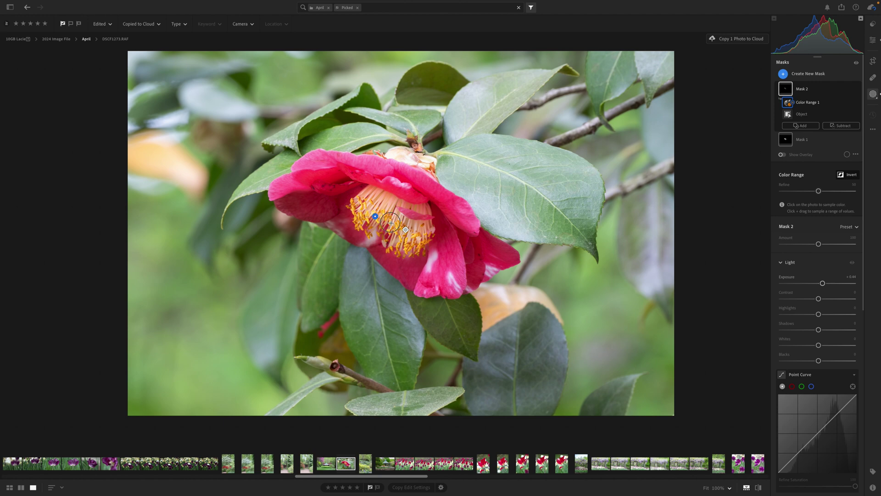
left_click(391, 222)
Step: Check the color range in the overlay with Refine at 77, return it to 50, and resample the color from the orange stamen tips
left_click_drag(820, 193, 840, 195)
left_click(782, 154)
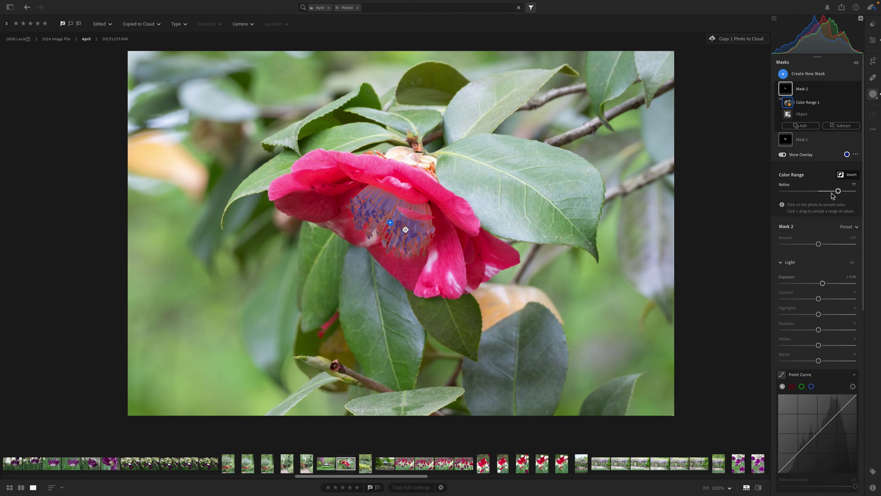
left_click_drag(839, 193, 820, 192)
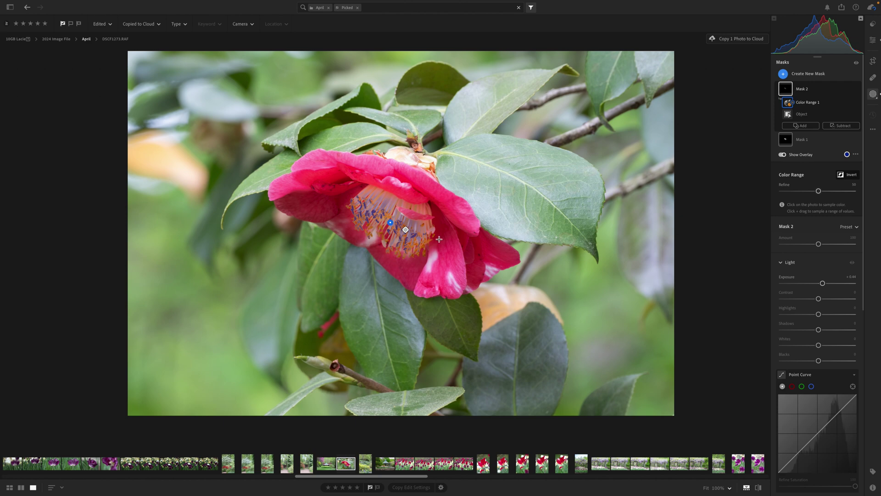
left_click(425, 244)
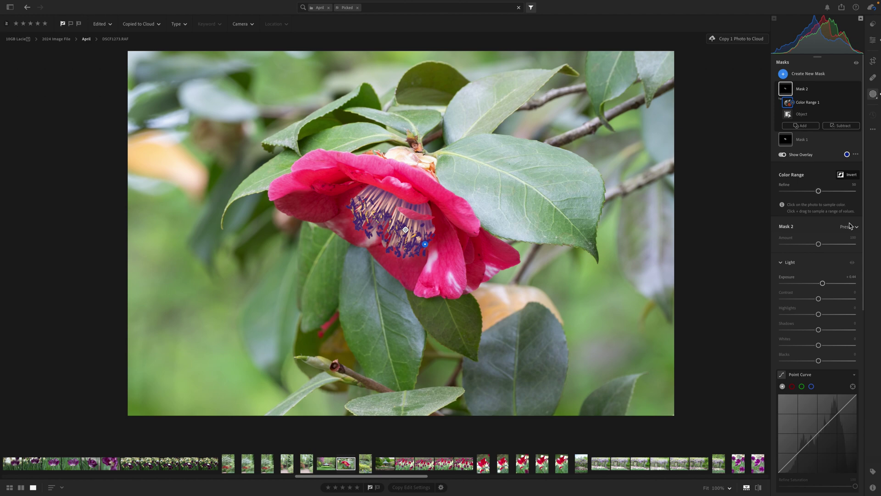
left_click(783, 155)
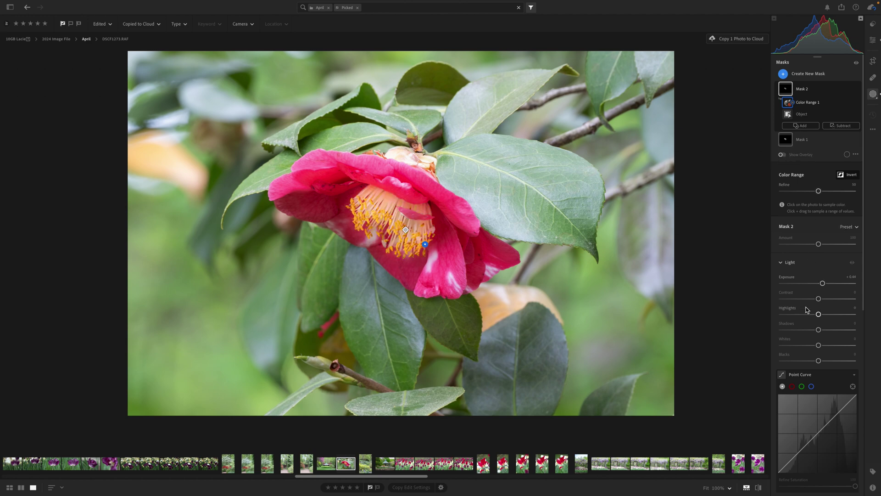
Step: Raise Mask 2's Saturation moderately and shift its Hue slightly negative
scroll(810, 290, "down", 5)
scroll(808, 310, "down", 1)
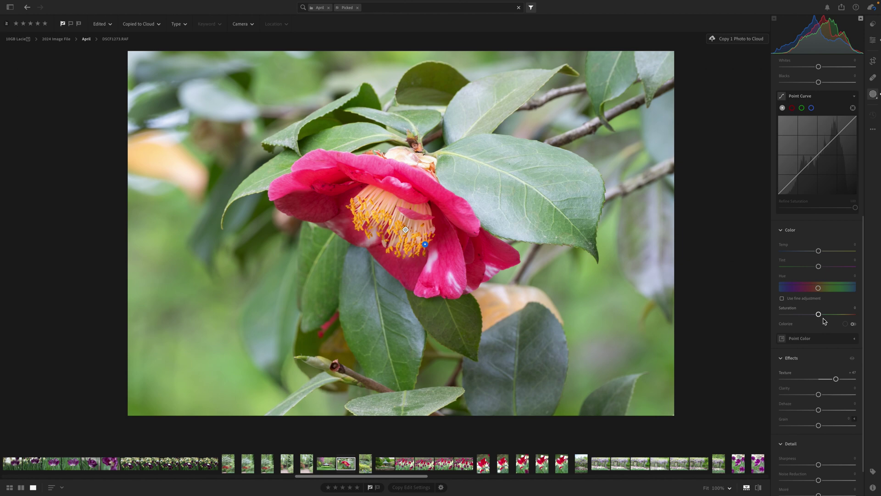
left_click_drag(820, 315, 823, 289)
left_click_drag(822, 289, 820, 290)
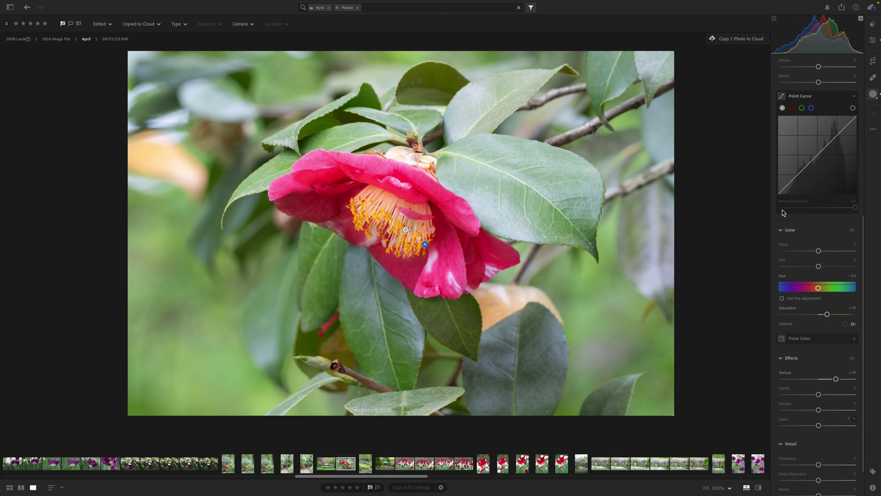
scroll(823, 211, "up", 6)
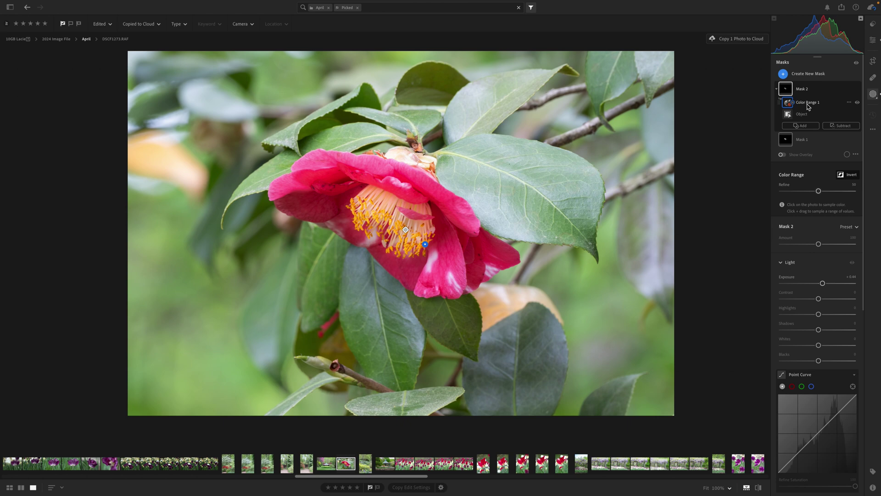
Step: Add a new Linear Gradient mask running diagonally from the photo's upper-left corner toward the flower's centre
left_click(784, 74)
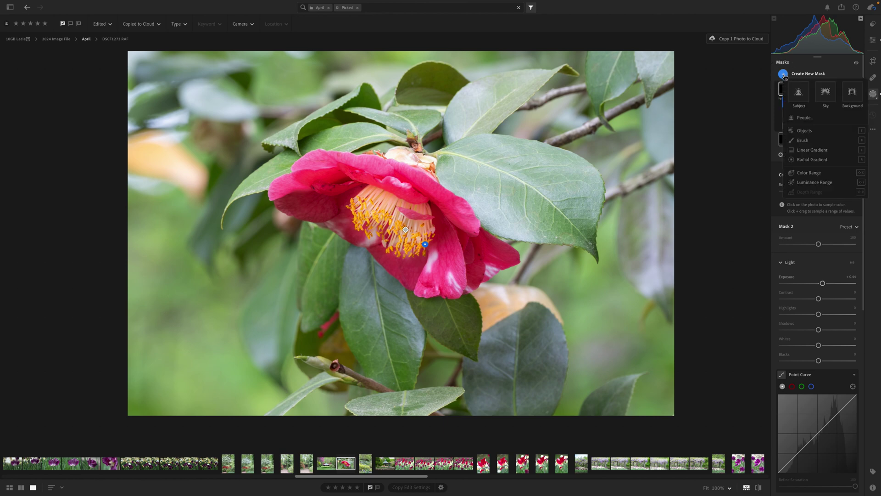
left_click(822, 151)
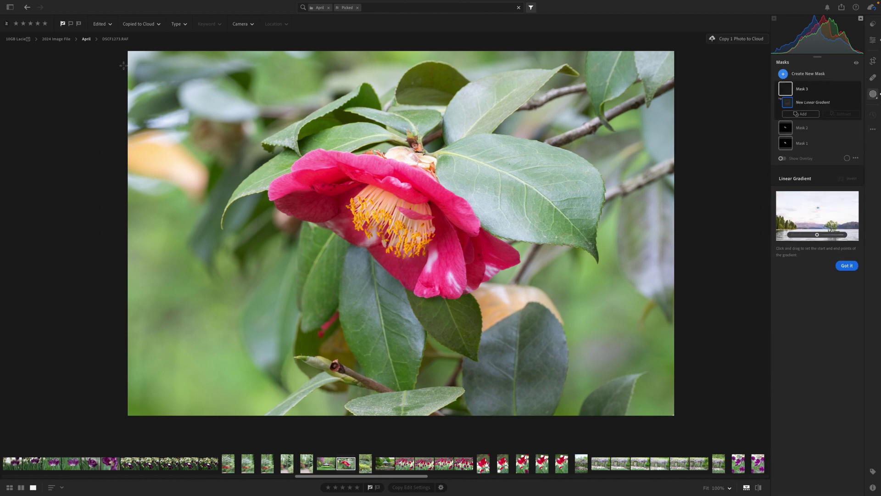
left_click_drag(130, 52, 383, 243)
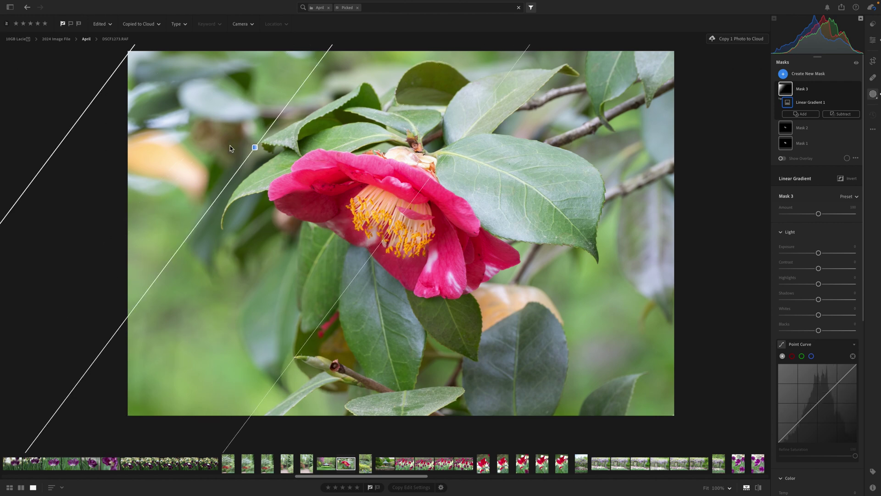
Step: Show the overlay and reposition the linear gradient so it covers the blurred background in the photo's upper-left area
left_click_drag(255, 148, 269, 155)
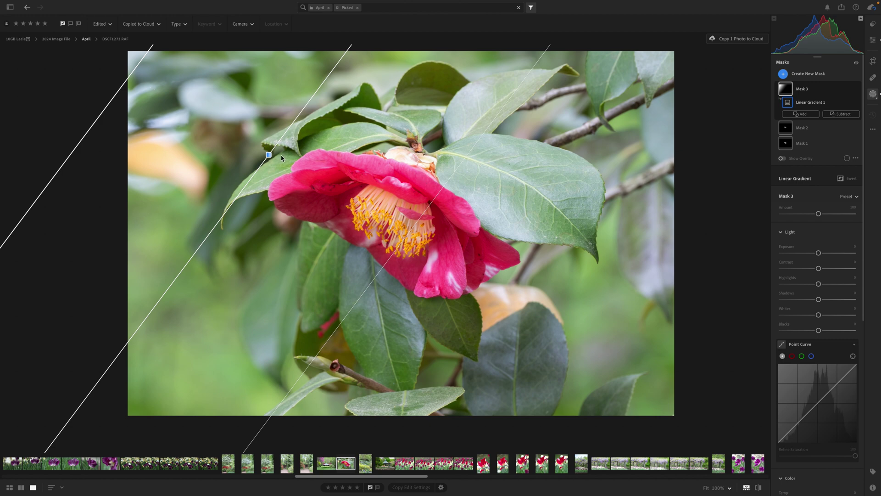
left_click_drag(268, 155, 174, 117)
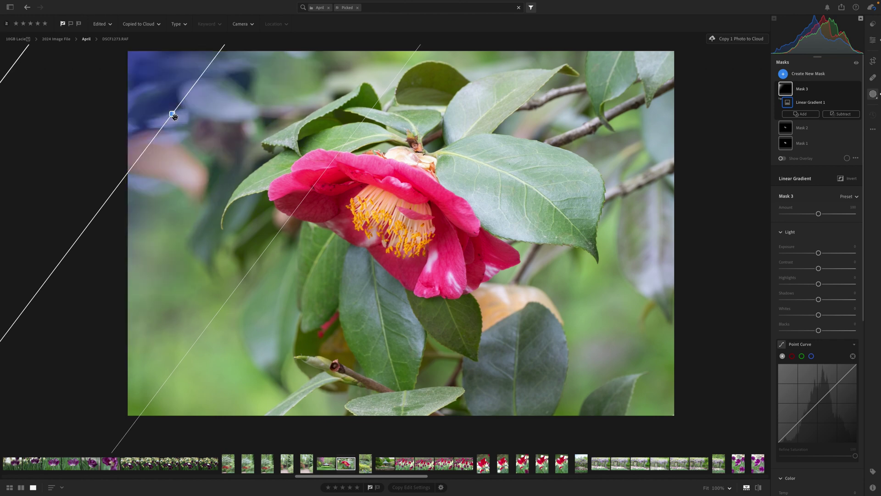
left_click(781, 160)
left_click_drag(173, 113, 220, 185)
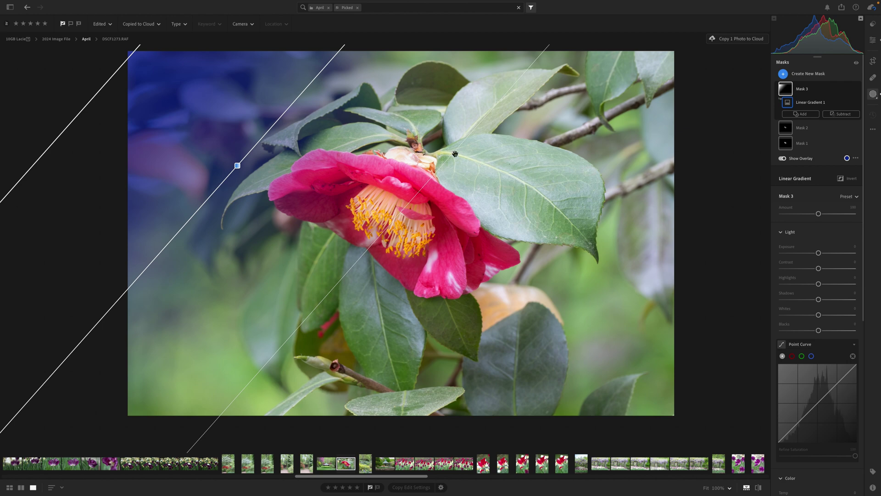
Step: Hide the overlay, warm Mask 3's Temp to about +35 and lower its Exposure to about −1.24
left_click(784, 159)
scroll(829, 275, "down", 6)
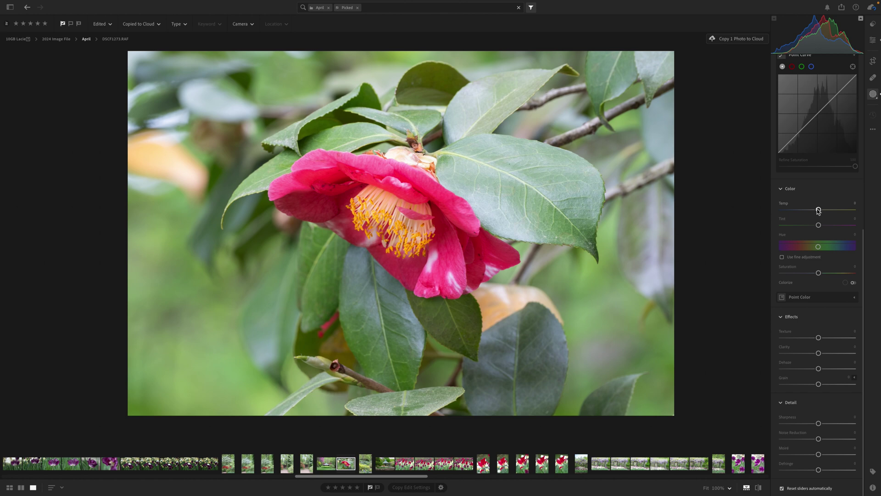
mouse_move(819, 210)
left_mouse_down()
mouse_move(844, 217)
mouse_move(806, 216)
mouse_move(832, 216)
left_mouse_up()
scroll(832, 216, "up", 6)
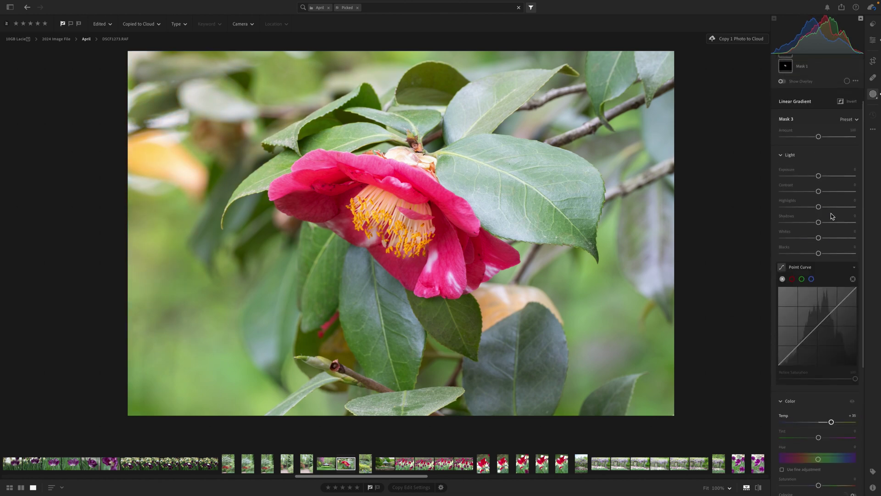
left_click_drag(819, 254, 809, 254)
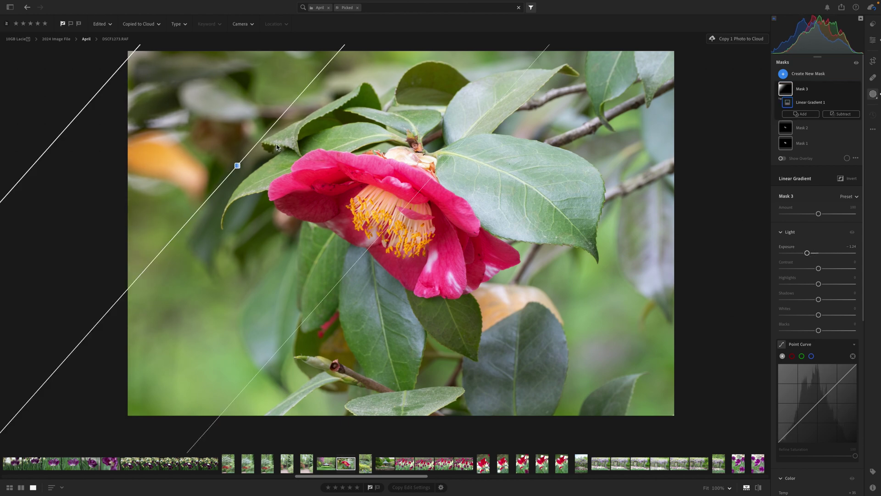
Step: Add a Linear Gradient mask from the photo's right edge toward the flower and lower its Exposure to about −1.5
left_click(785, 75)
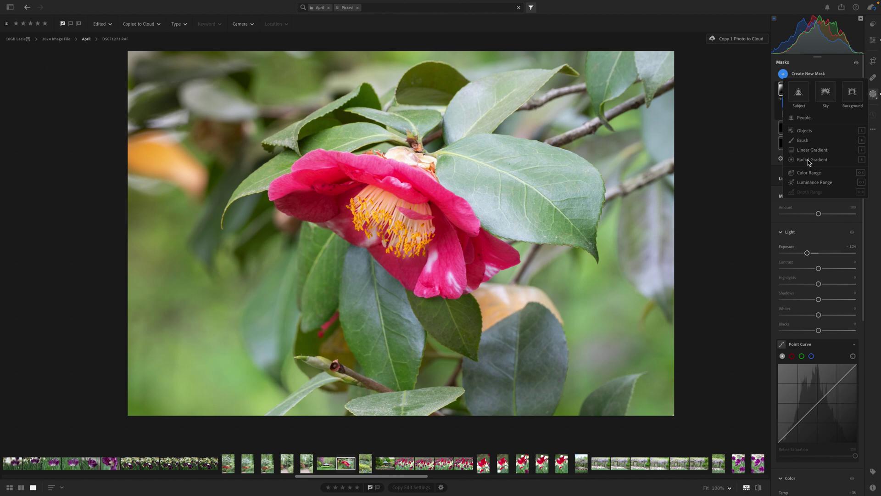
key("m")
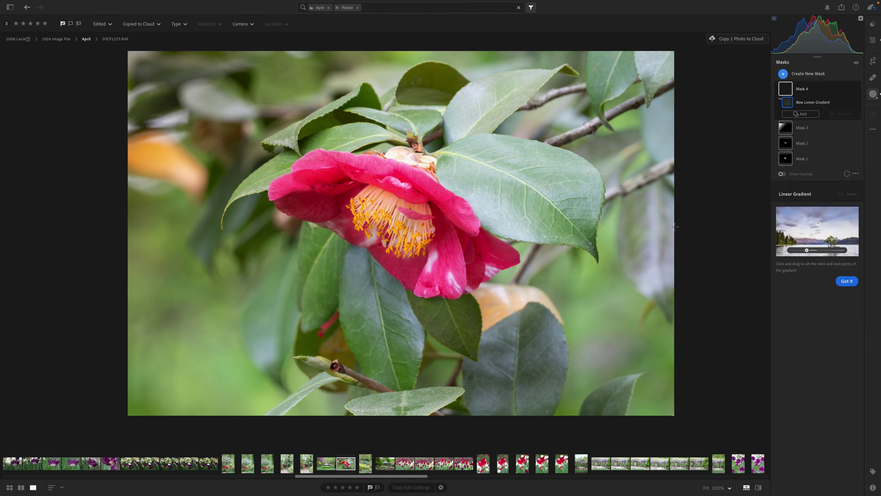
mouse_move(674, 230)
left_mouse_down()
mouse_move(520, 238)
mouse_move(428, 230)
left_mouse_up()
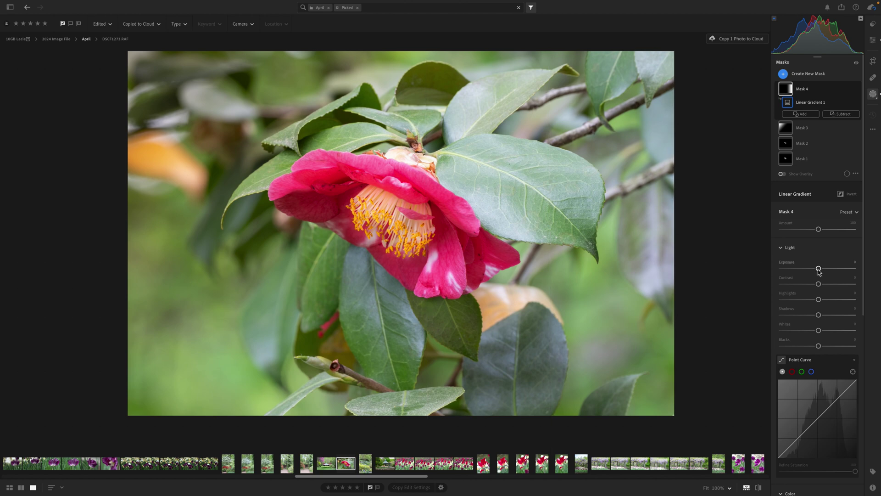
left_click_drag(818, 268, 805, 271)
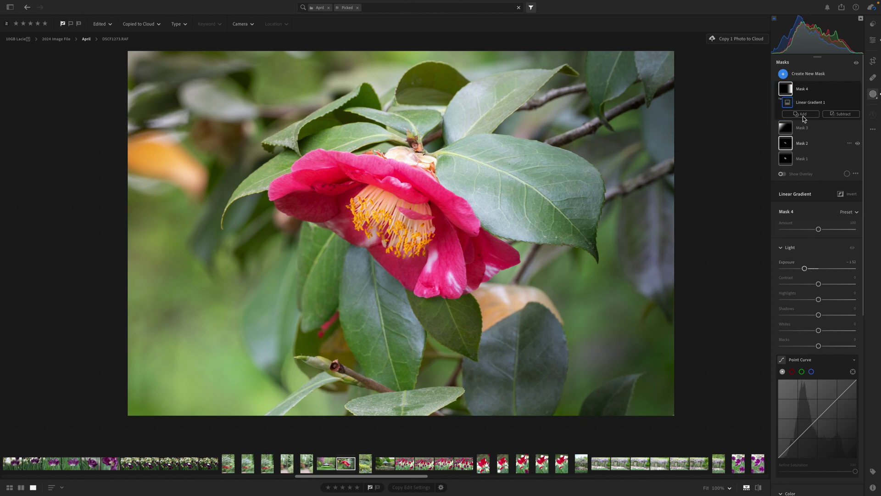
Step: Add a large Radial Gradient mask centred on the stamens and invert it to affect the area around the flower
left_click(784, 74)
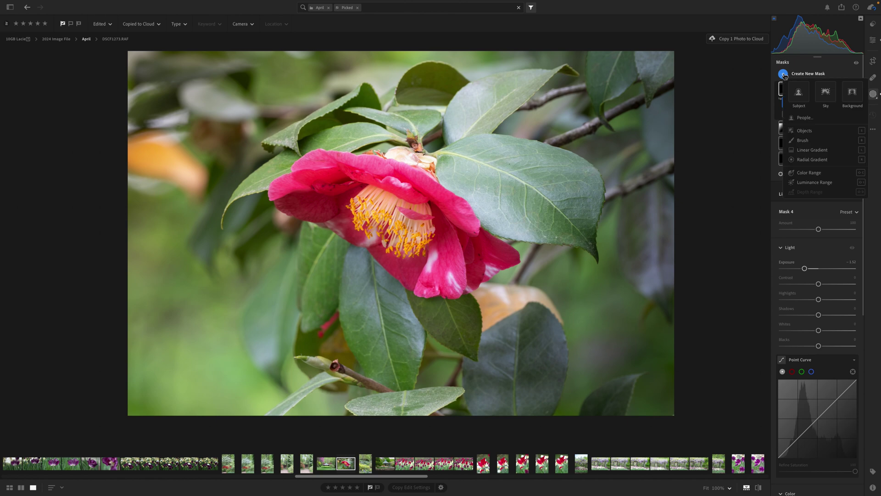
left_click(815, 159)
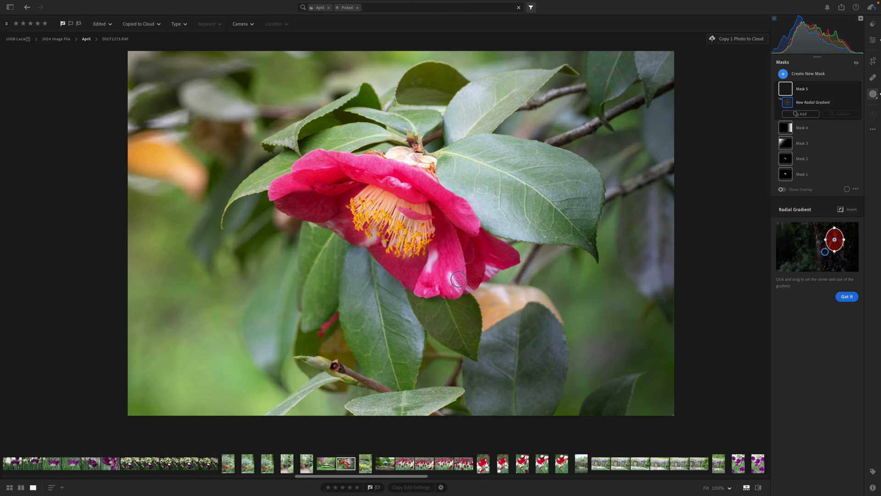
left_click_drag(417, 241, 532, 381)
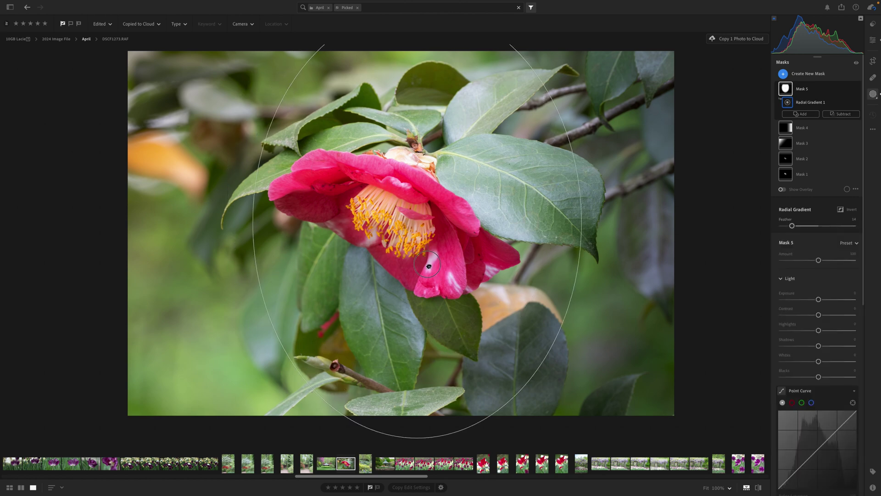
left_click_drag(429, 266, 407, 262)
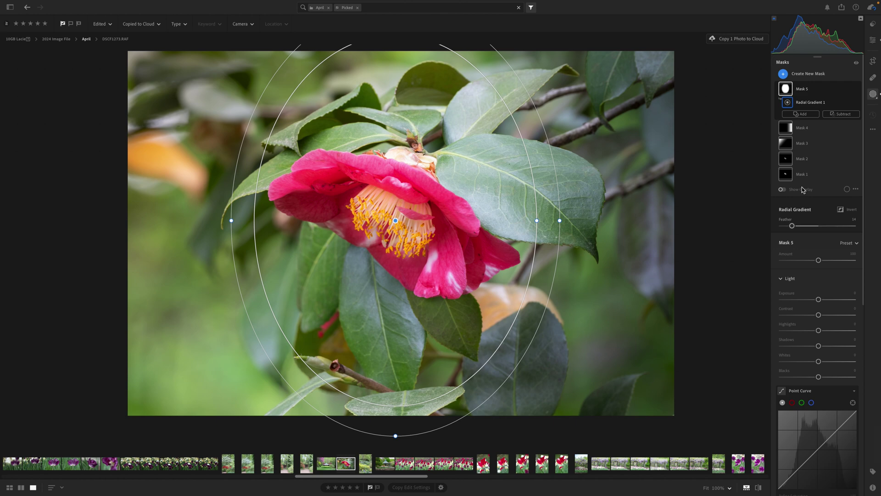
left_click(841, 210)
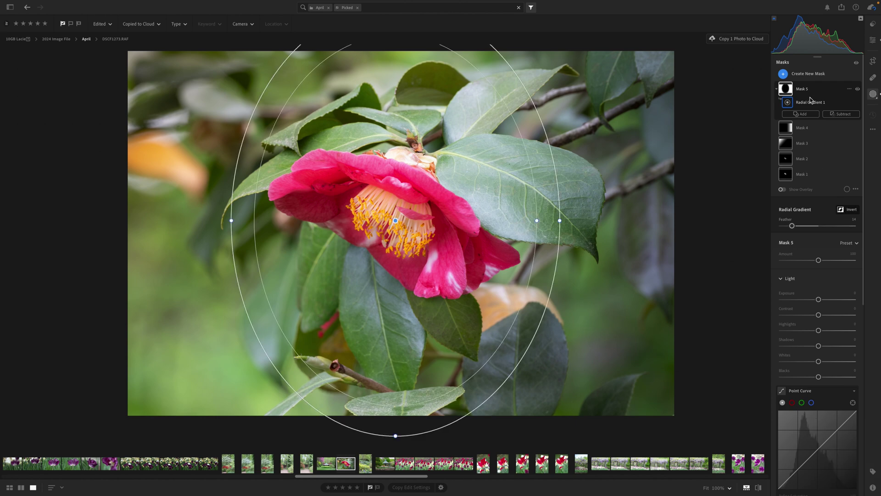
Step: Show the overlay and reshape the radial gradient around the flower and its leaves, with a Feather of 27
left_click(782, 190)
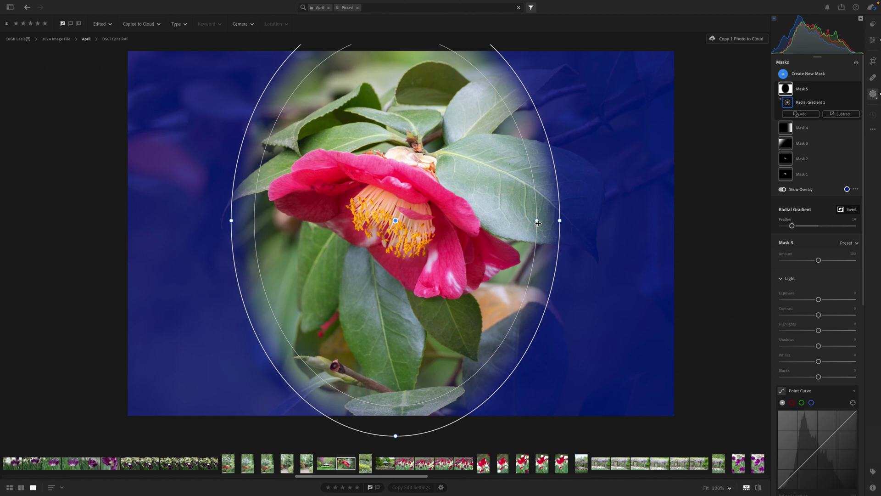
left_click_drag(537, 221, 527, 221)
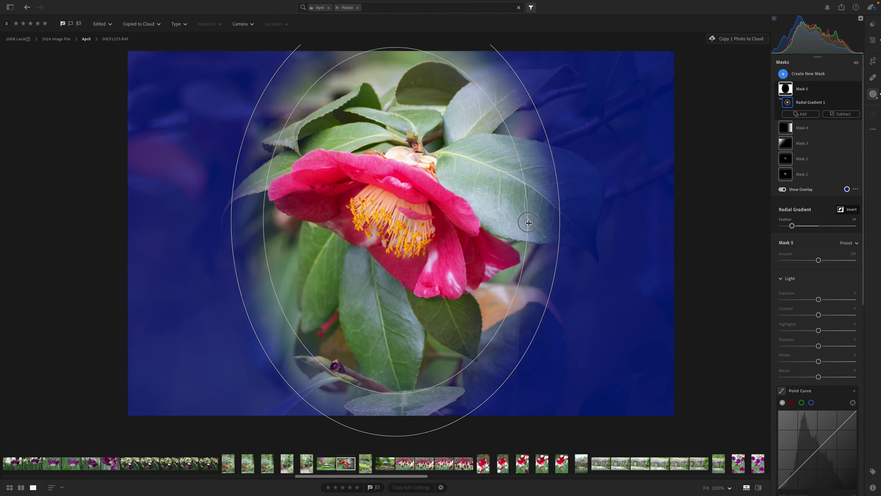
right_click(561, 220)
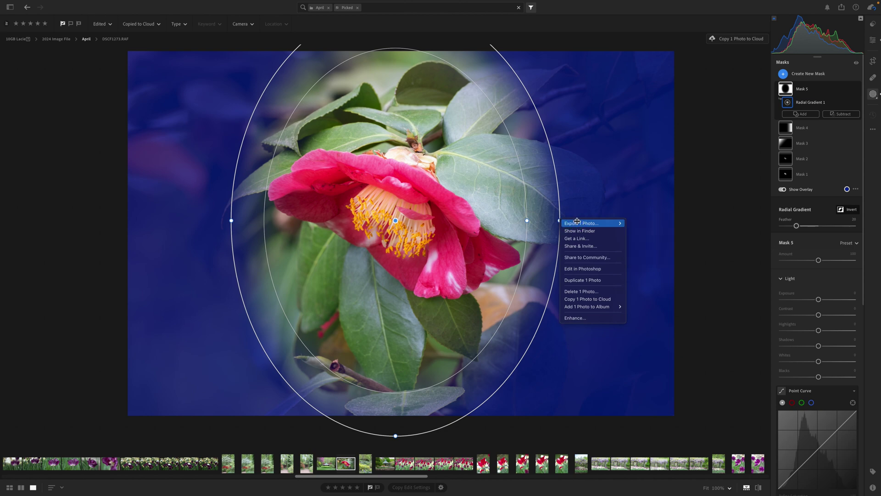
key("Escape")
left_click_drag(565, 222, 532, 223)
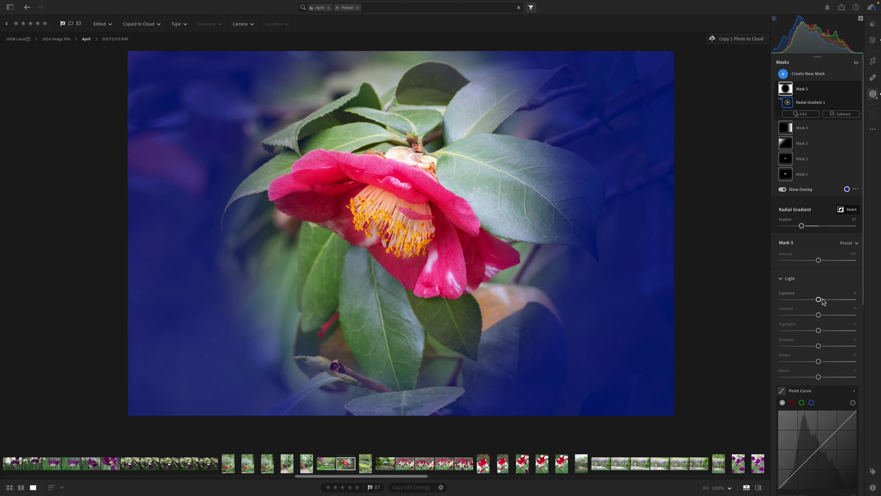
Step: Lower Mask 5's Exposure to about −0.64, set Feather to 29, widen the ellipse slightly, and hide the overlay
left_click_drag(819, 301, 814, 300)
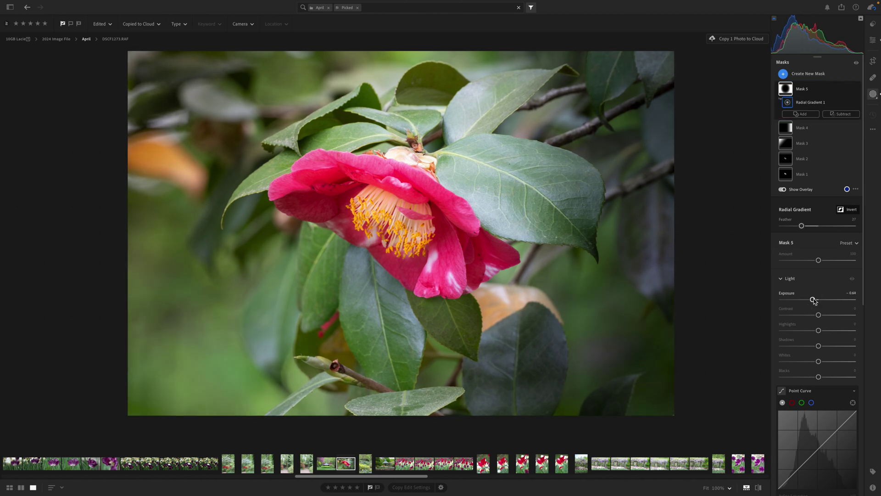
mouse_move(494, 212)
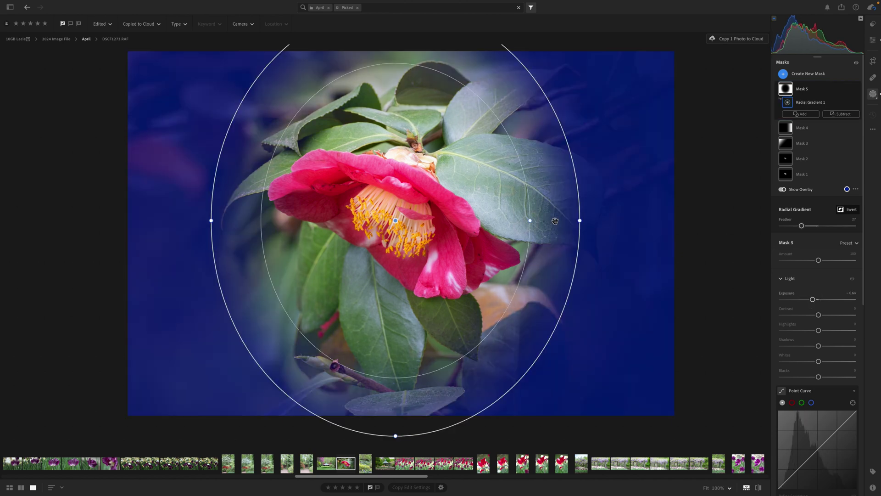
left_click_drag(530, 222, 526, 220)
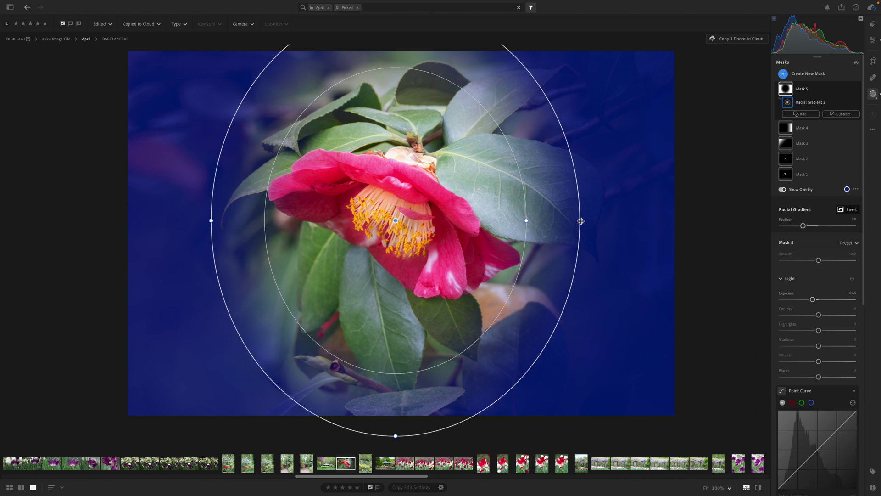
left_click_drag(581, 221, 588, 222)
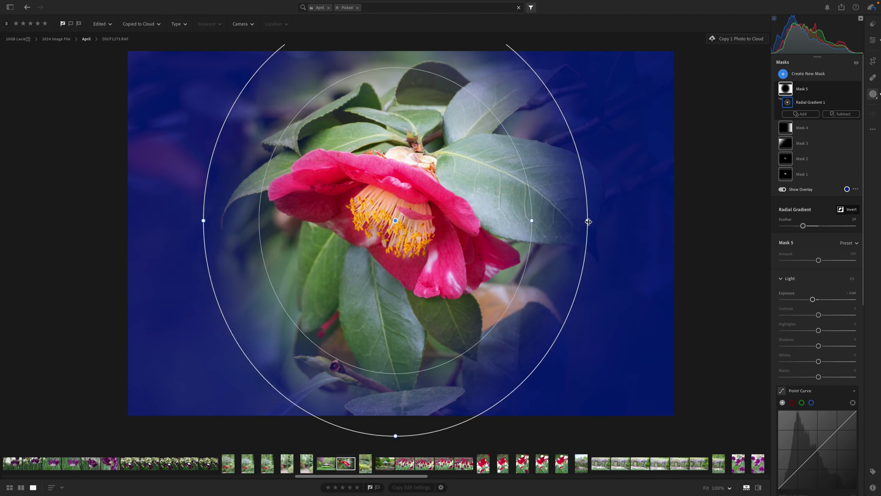
left_click(783, 189)
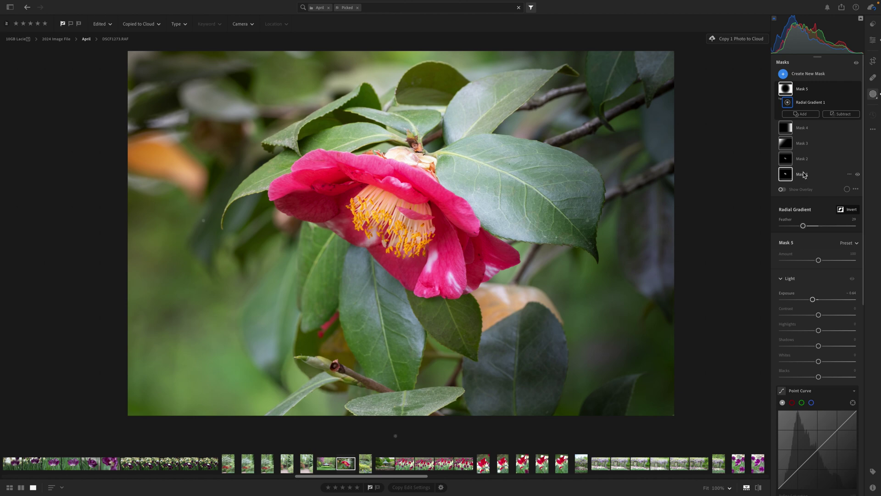
Step: Add a Color Range mask sampled from the blurred orange leaf in the background and, with the overlay shown, set Refine to 48
left_click(784, 75)
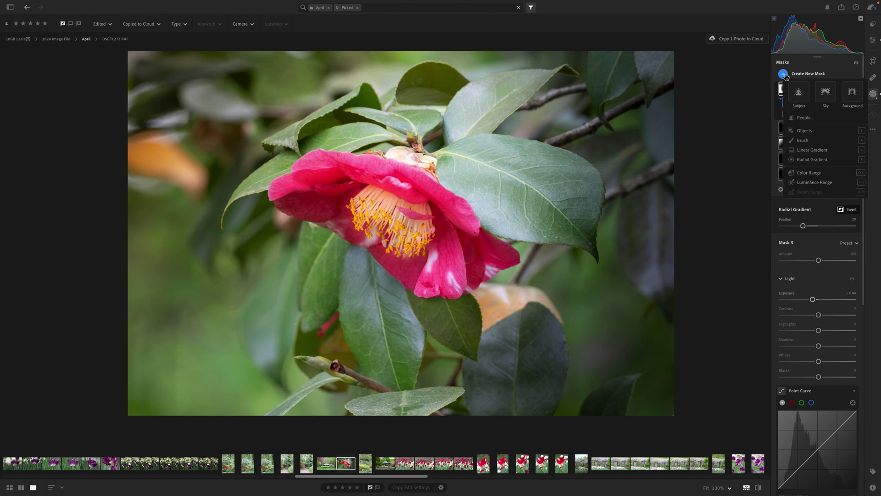
left_click(806, 174)
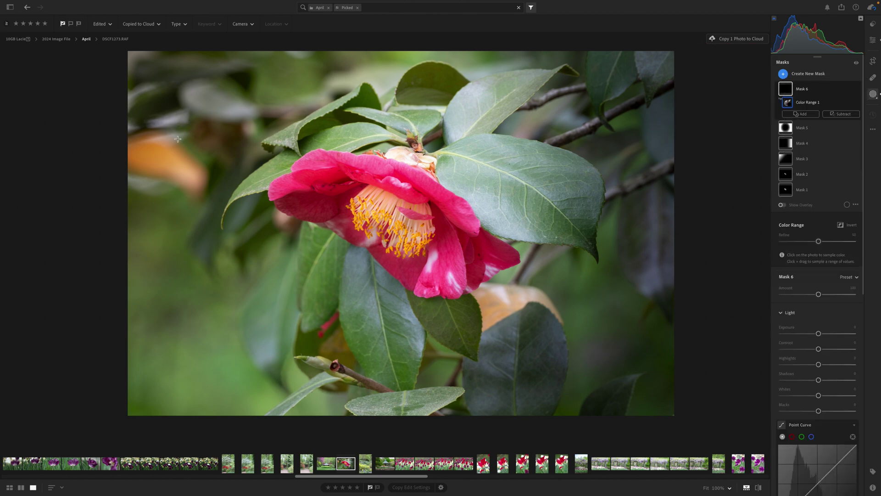
left_click(161, 159)
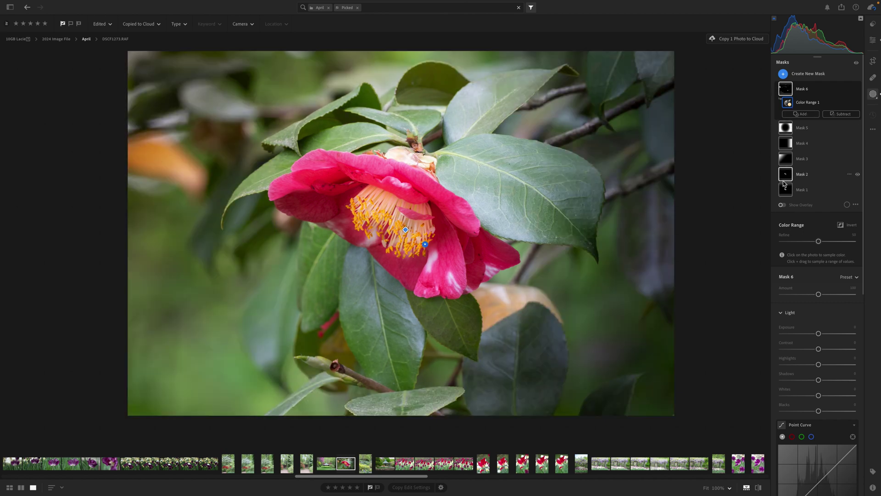
left_click(783, 205)
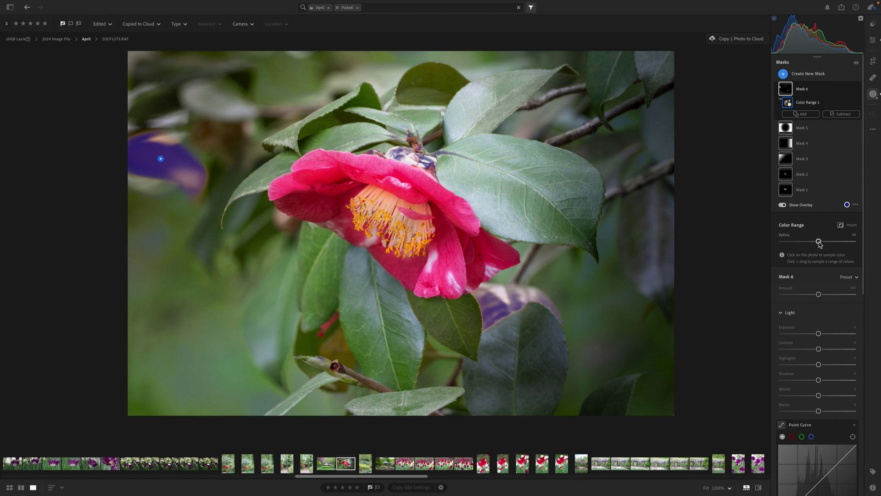
mouse_move(820, 241)
left_mouse_down()
mouse_move(798, 244)
mouse_move(826, 247)
mouse_move(814, 243)
left_mouse_up()
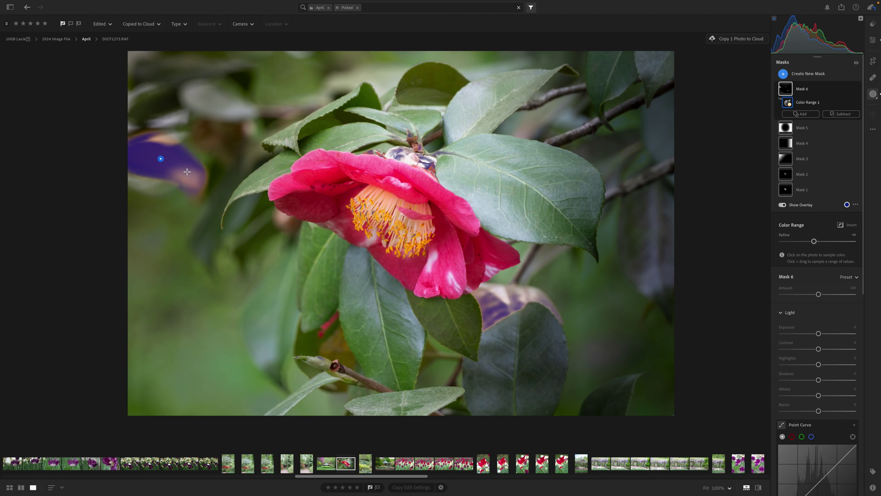
left_click_drag(815, 242, 818, 245)
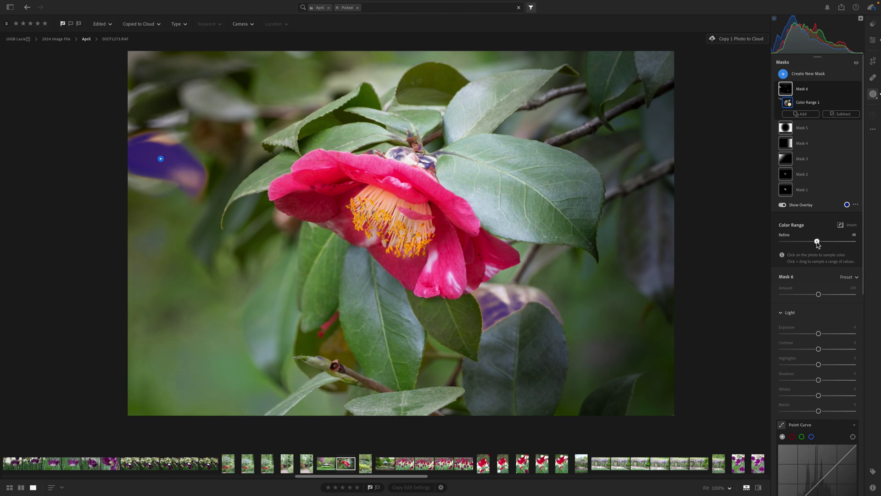
Step: Intersect Mask 6's color range with an Objects selection to restrict the mask to the blurred orange leaf
right_click(850, 106)
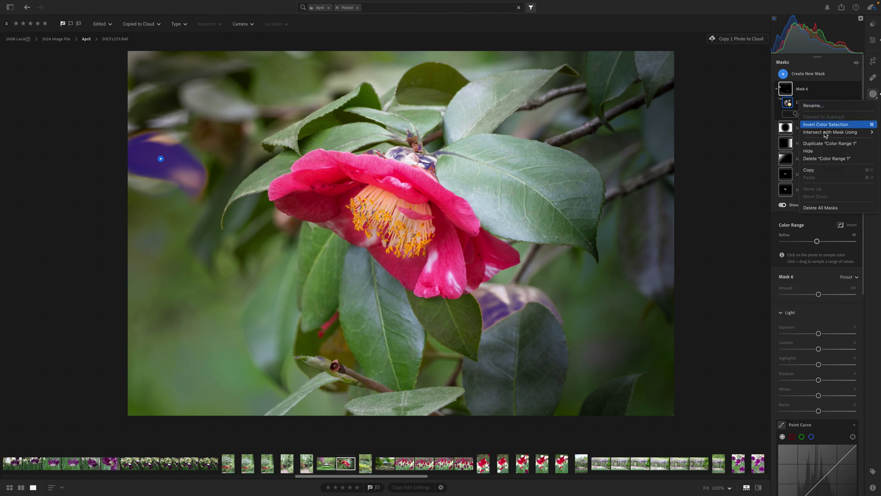
mouse_move(824, 132)
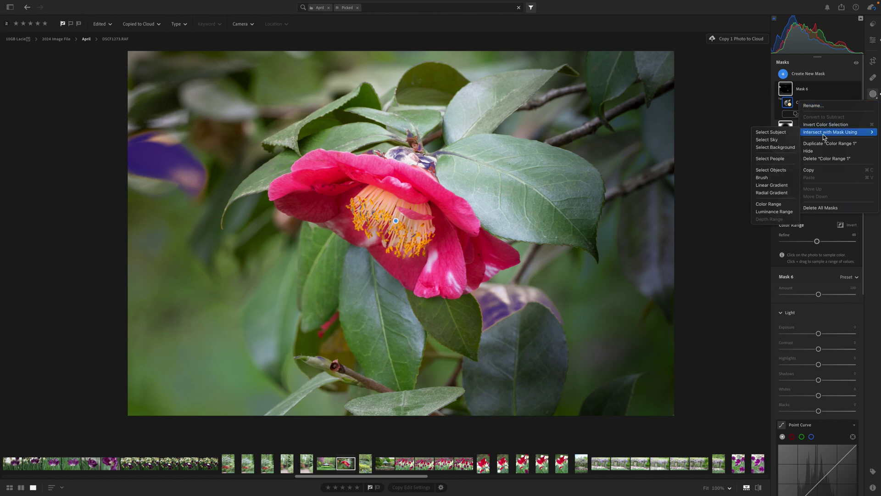
left_click(783, 171)
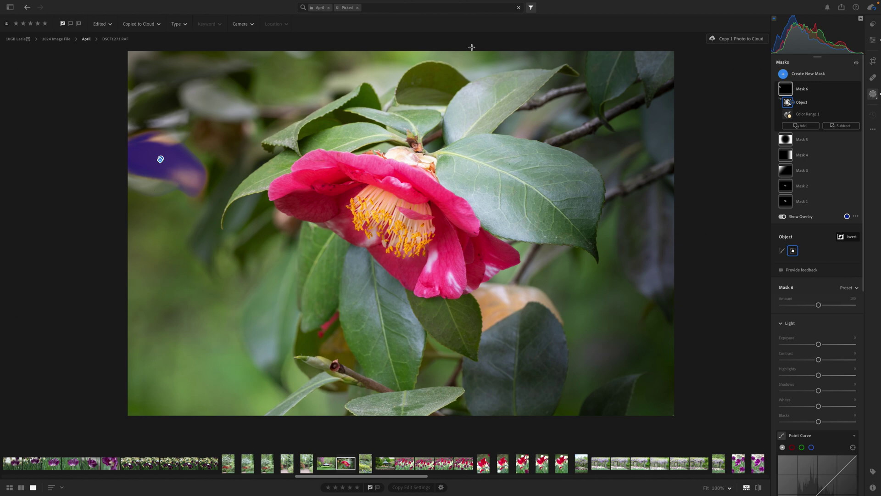
Step: Hide the overlay, then lower Mask 6's Saturation to about −64 and shift its Hue to about +58
scroll(810, 363, "down", 5)
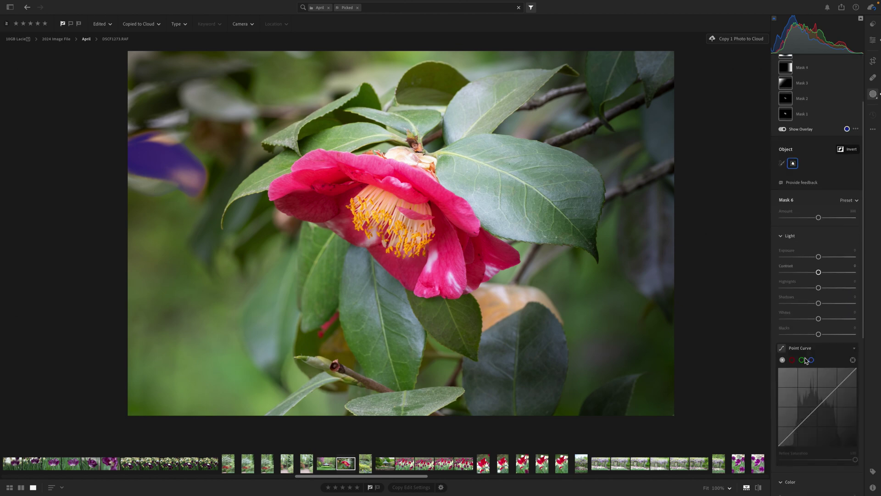
scroll(807, 361, "down", 2)
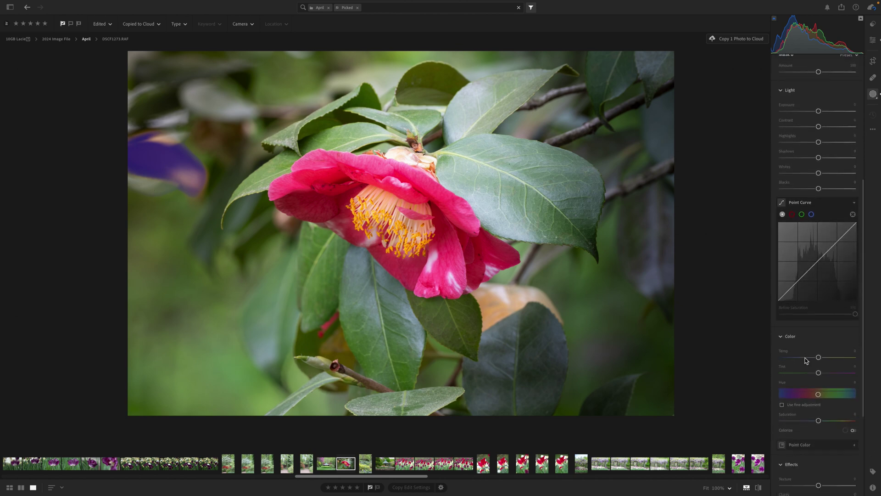
scroll(800, 126, "up", 7)
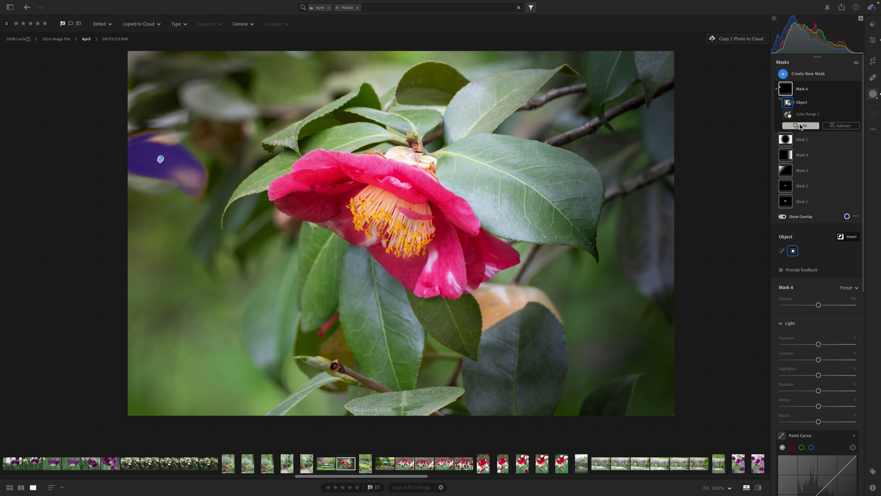
left_click(783, 216)
scroll(823, 329, "down", 5)
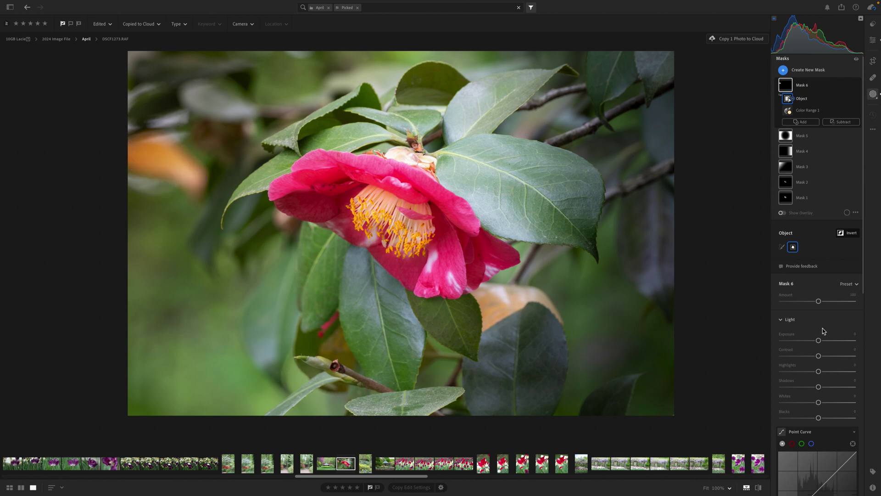
scroll(822, 330, "down", 3)
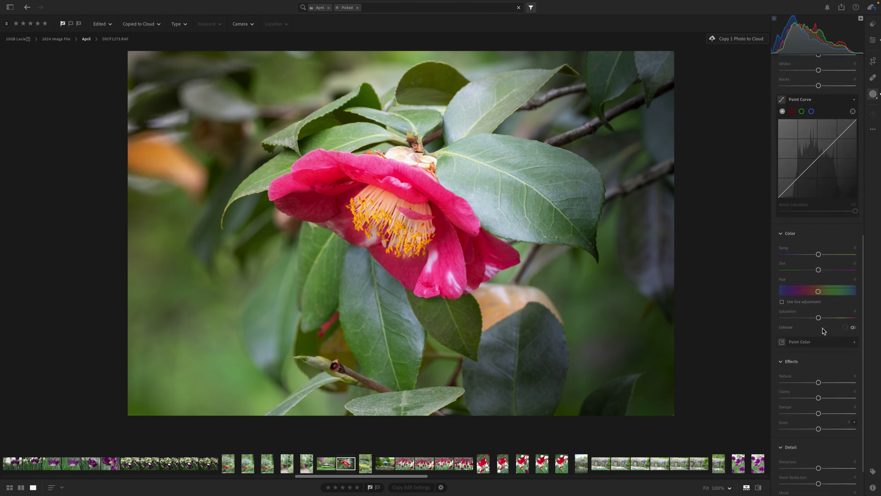
left_click_drag(819, 318, 795, 318)
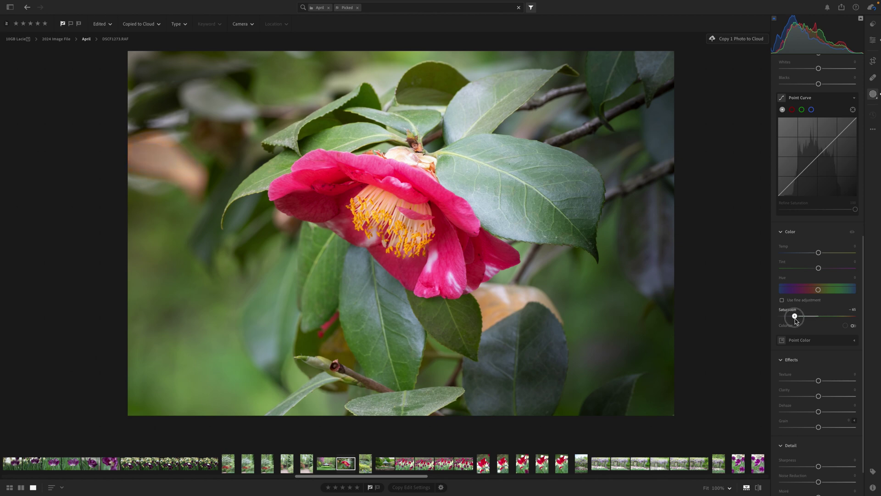
left_click_drag(820, 290, 831, 293)
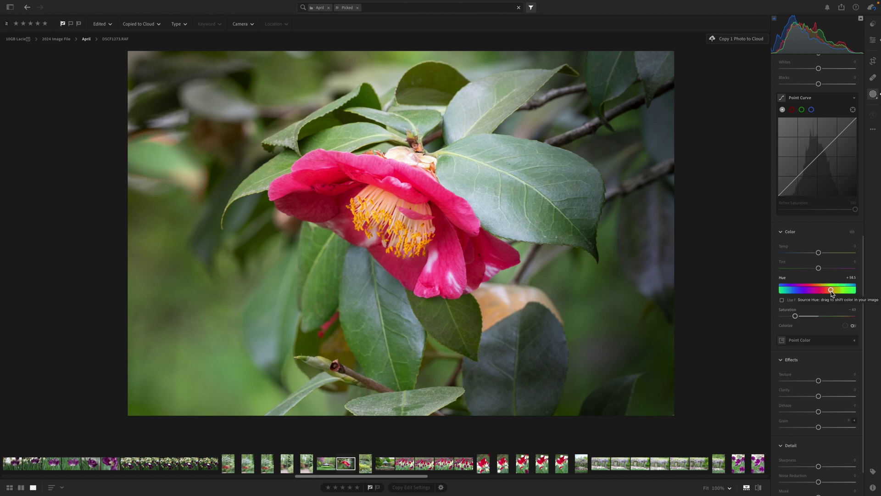
Step: Colorize the blurred leaf in Mask 6 with a muted green and set its Saturation to −74
left_click(854, 326)
left_click(799, 338)
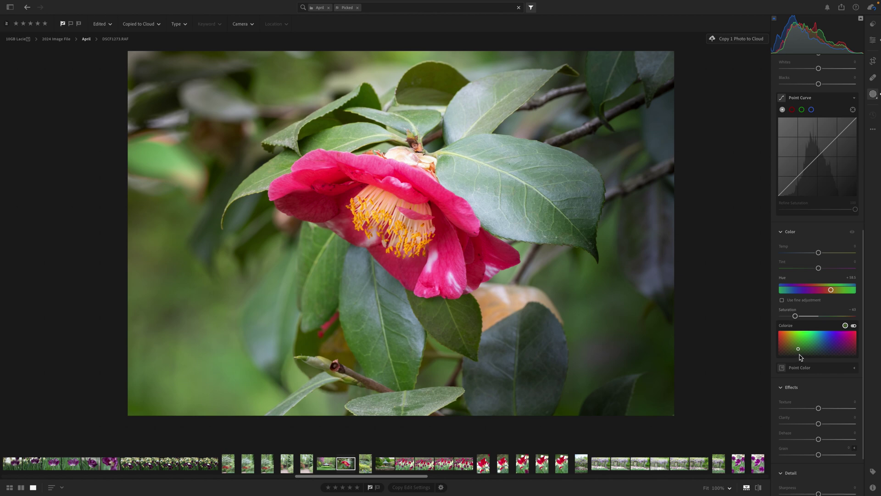
left_click(795, 355)
left_click(800, 357)
mouse_move(797, 320)
left_mouse_down()
mouse_move(784, 319)
mouse_move(792, 318)
left_mouse_up()
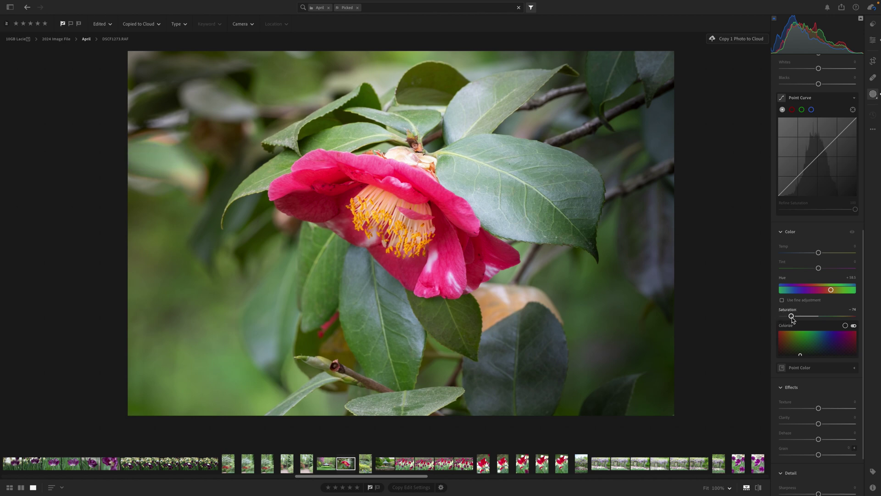
Step: Add a smaller Brush to Mask 6 and paint over the blurred leaf's remaining orange edges
scroll(805, 232, "up", 7)
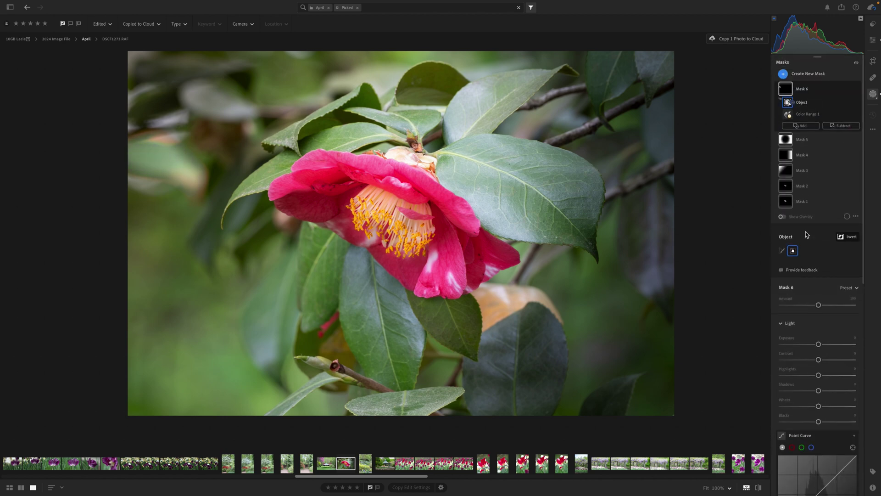
left_click(804, 126)
left_click(804, 205)
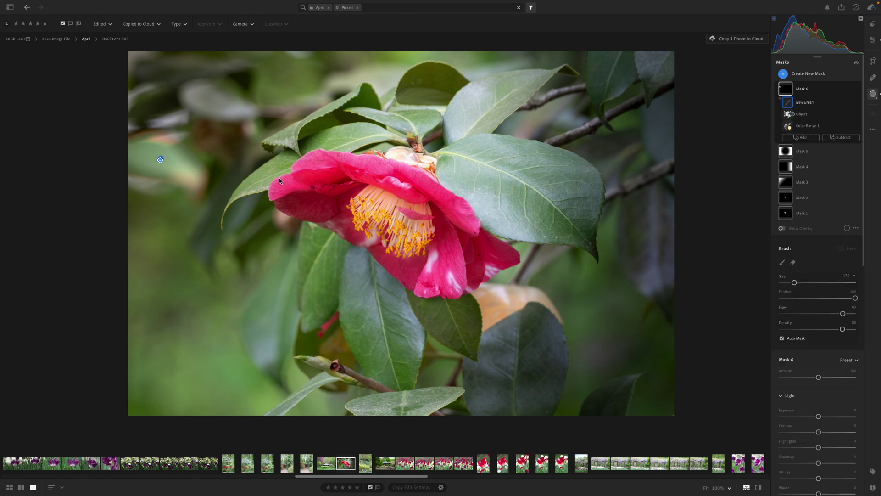
scroll(189, 184, "down", 8)
mouse_move(187, 180)
left_mouse_down()
mouse_move(212, 184)
mouse_move(210, 193)
left_mouse_up()
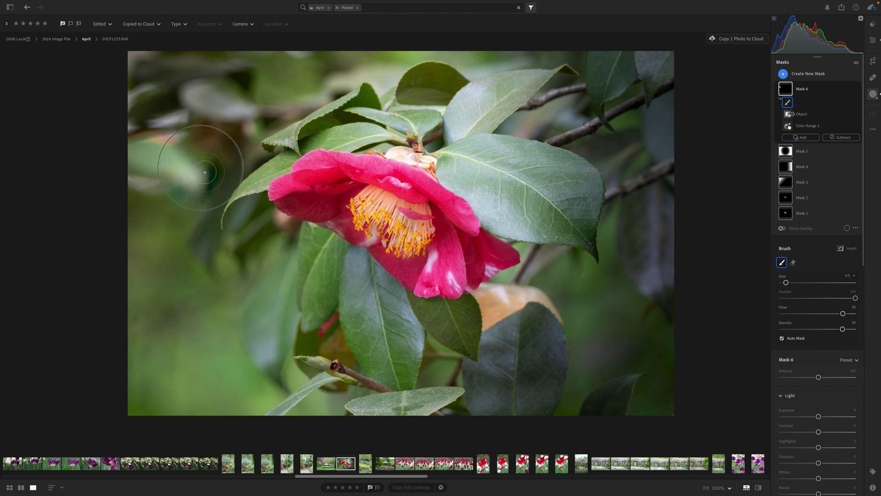
left_click_drag(160, 159, 174, 140)
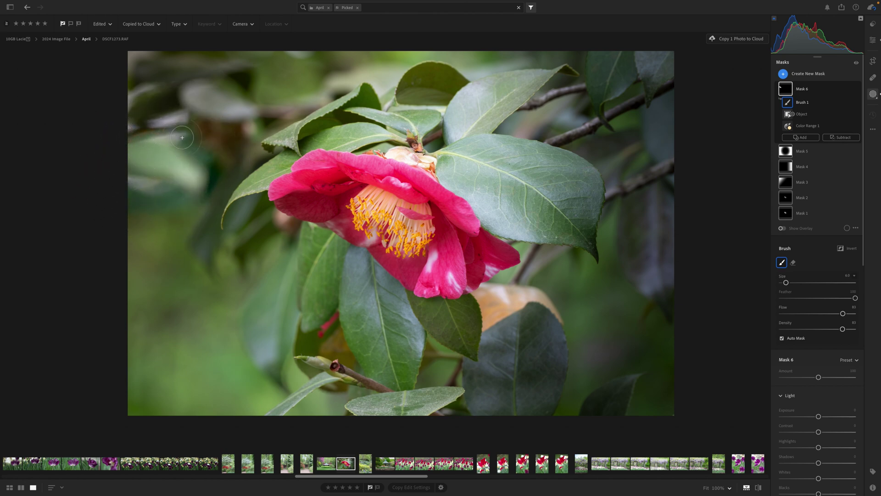
Step: Subtract a Brush from Mask 6 and paint away the effect around the blurred leaf's edges
left_click(841, 138)
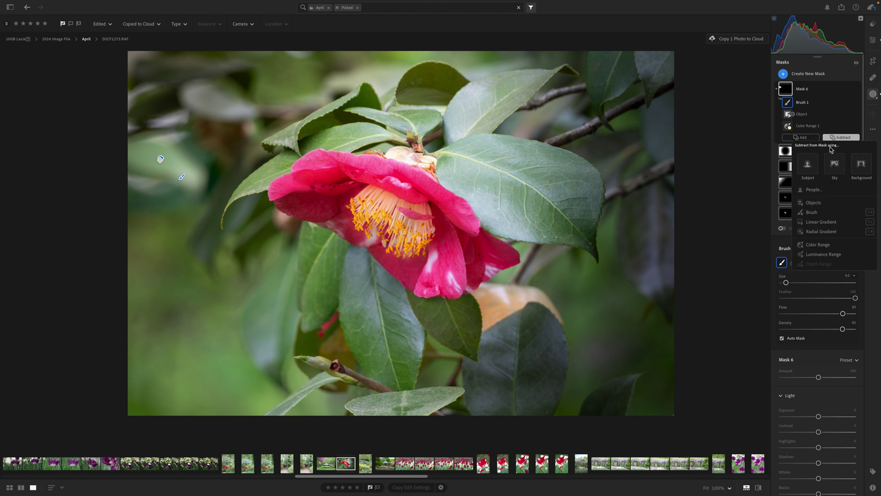
left_click(812, 207)
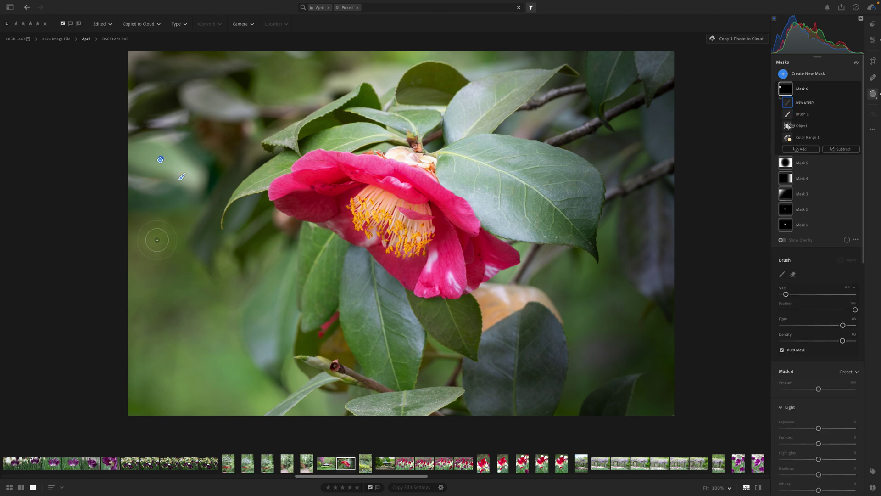
mouse_move(149, 204)
left_mouse_down()
mouse_move(115, 196)
mouse_move(132, 209)
mouse_move(168, 210)
mouse_move(151, 199)
mouse_move(197, 211)
mouse_move(171, 202)
mouse_move(205, 221)
mouse_move(239, 114)
mouse_move(202, 149)
mouse_move(184, 139)
mouse_move(214, 151)
mouse_move(224, 170)
mouse_move(218, 214)
mouse_move(217, 159)
mouse_move(221, 177)
mouse_move(181, 133)
mouse_move(204, 131)
mouse_move(221, 154)
mouse_move(223, 192)
mouse_move(233, 112)
left_mouse_up()
left_click(850, 139)
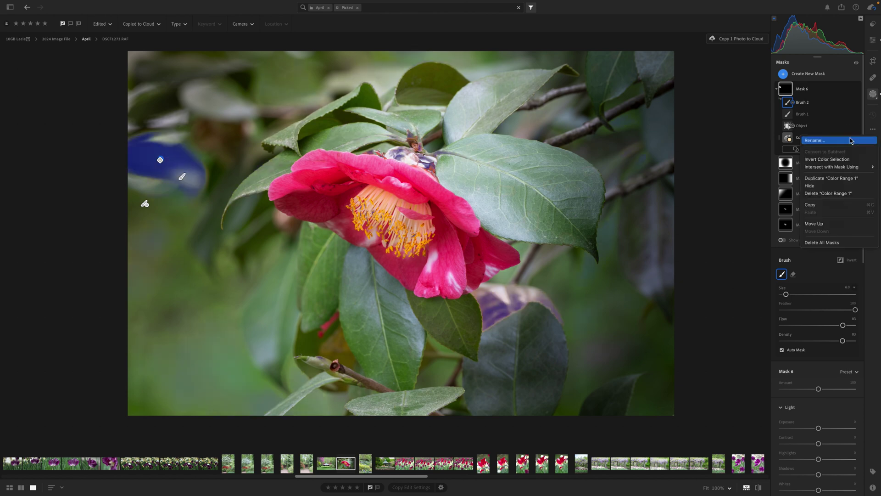
mouse_move(846, 169)
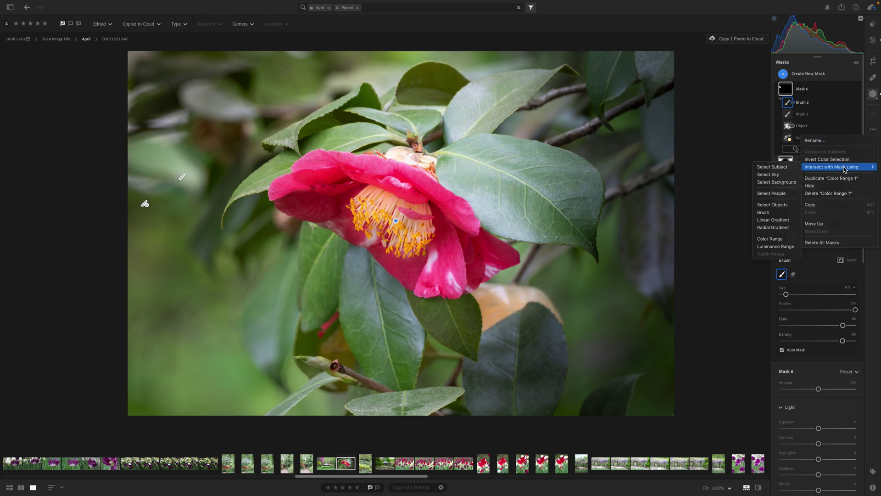
left_click(144, 200)
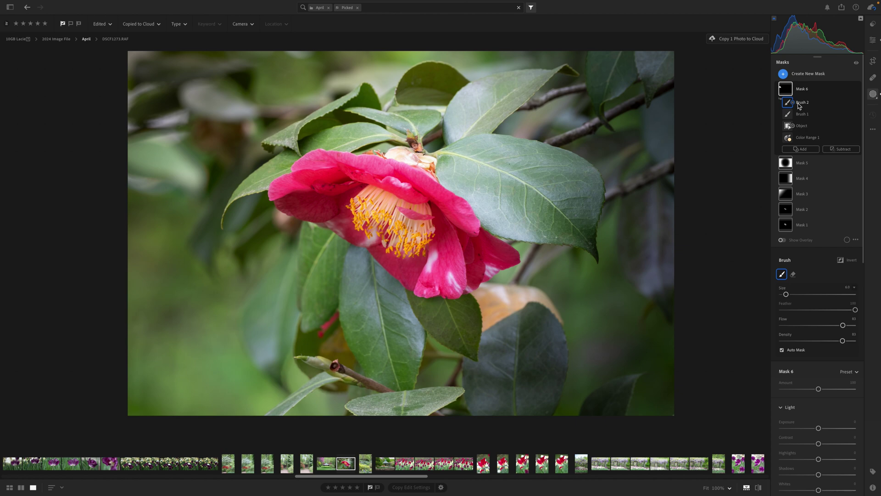
Step: Create a Luminance Range mask of the bright leaf tones, using the overlay to restrict its range to 67–100, and hide the overlay
left_click(783, 75)
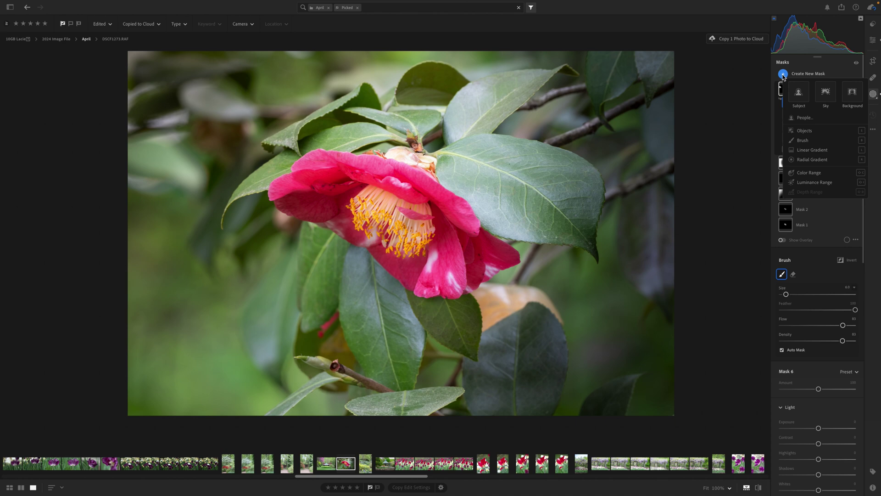
left_click(817, 183)
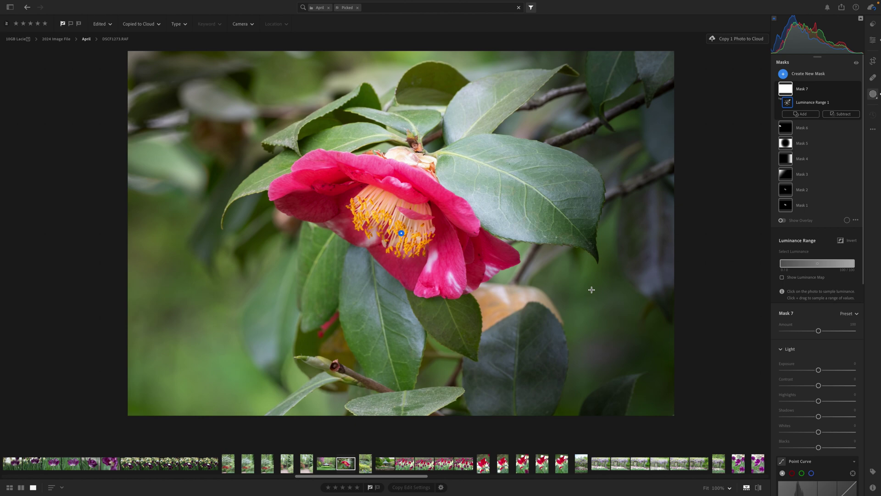
left_click(471, 172)
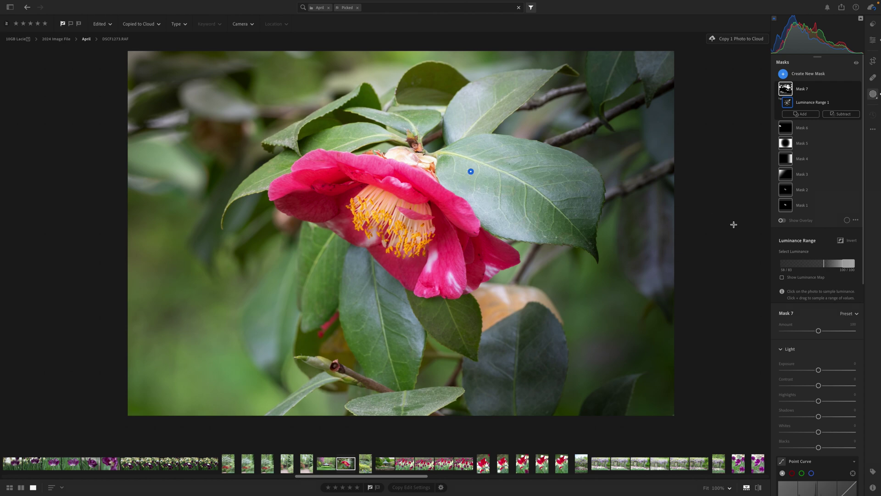
left_click(782, 221)
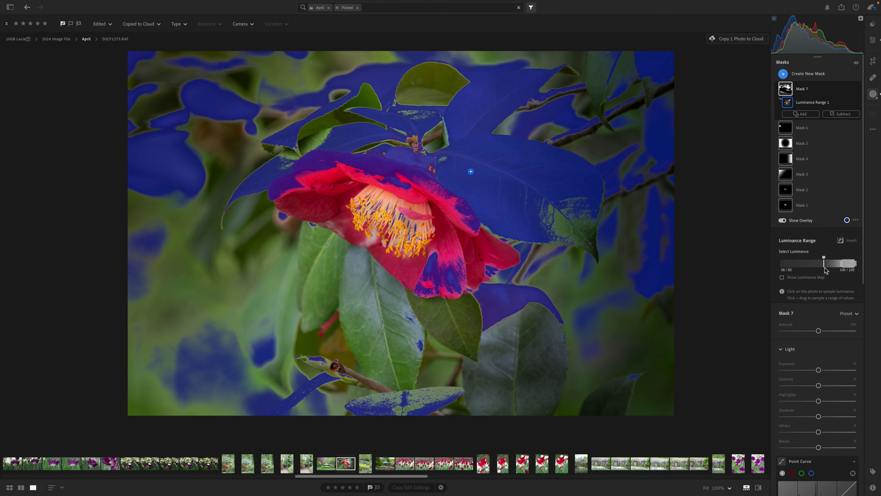
left_click_drag(824, 259, 855, 265)
left_click_drag(855, 265, 856, 266)
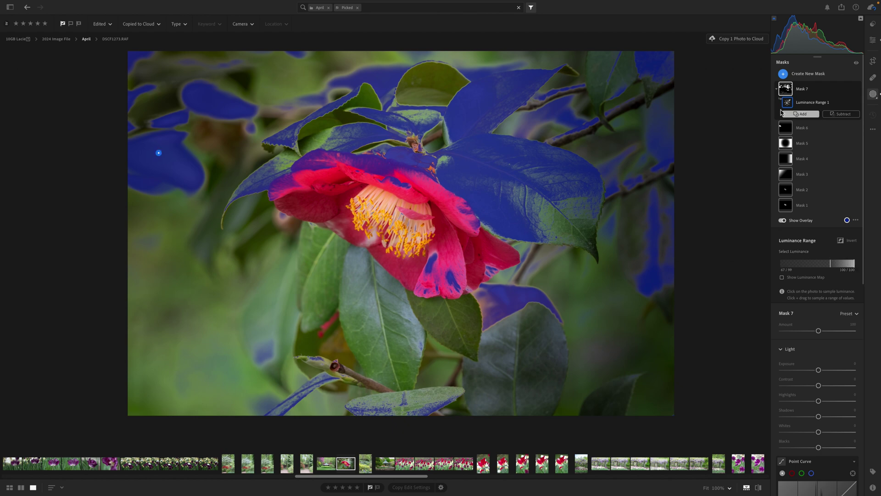
left_click(783, 221)
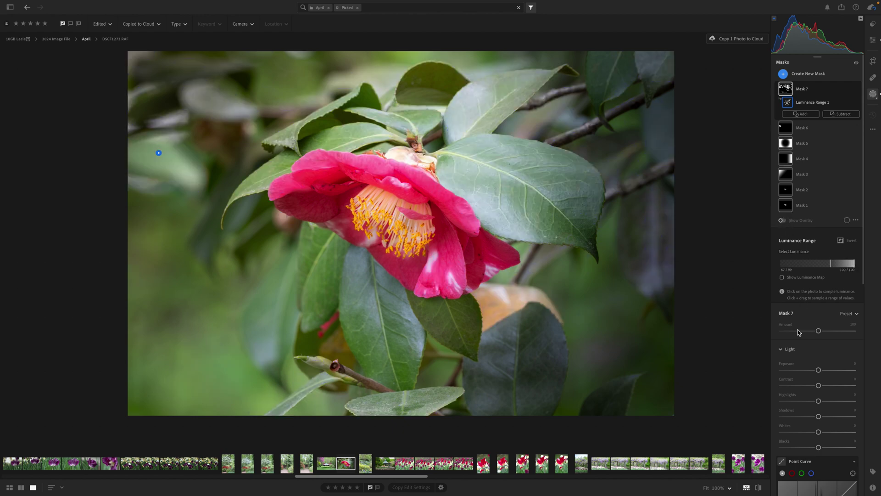
Step: Lower Mask 7's Highlights to −67 and keep its Exposure at 0
scroll(797, 330, "down", 5)
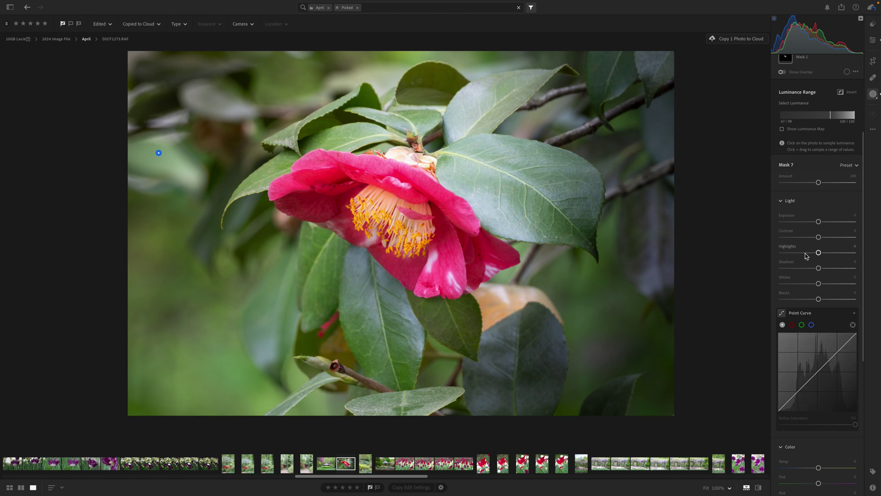
left_click(805, 253)
left_click(799, 253)
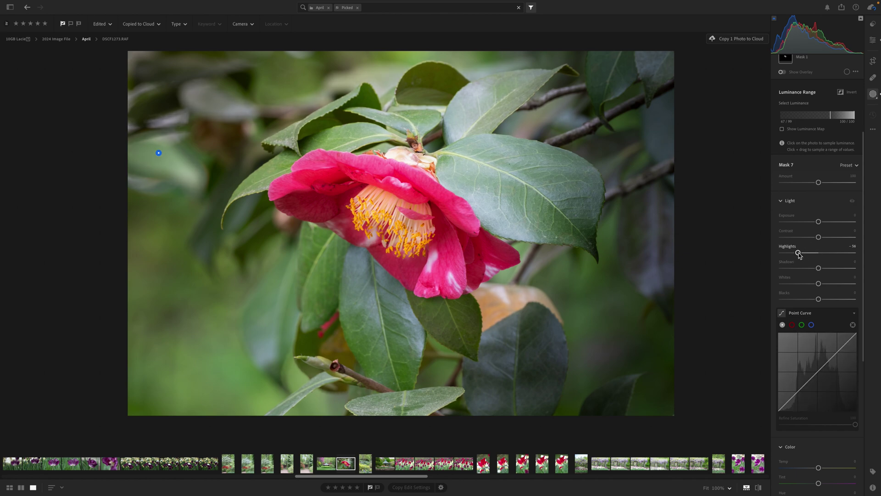
left_click_drag(820, 222, 820, 222)
double_click(820, 223)
left_click_drag(799, 252, 796, 254)
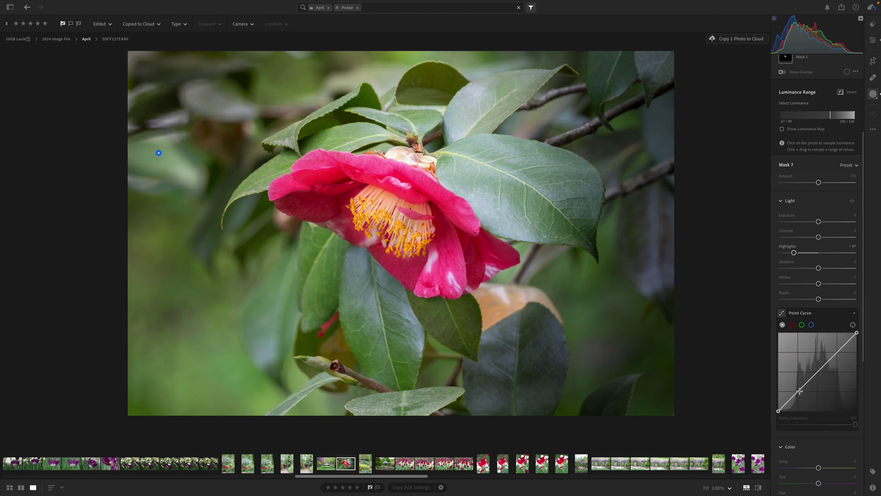
Step: Shape Mask 7's point curve with slightly lifted shadows and lowered midtones, and raise its Saturation slightly
left_click_drag(799, 391, 820, 374)
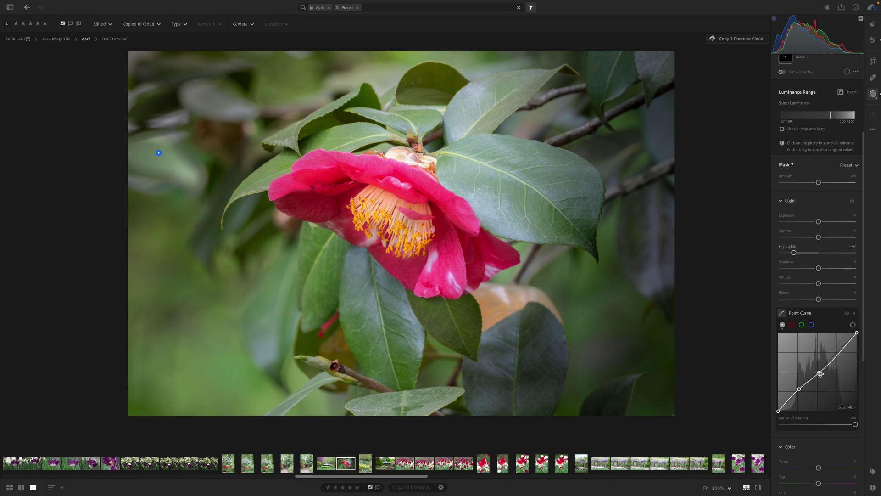
scroll(811, 377, "down", 3)
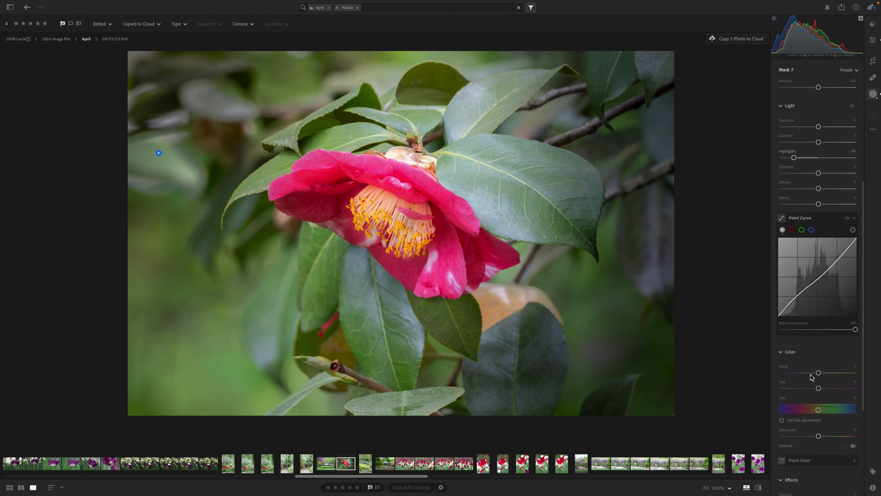
scroll(811, 377, "down", 3)
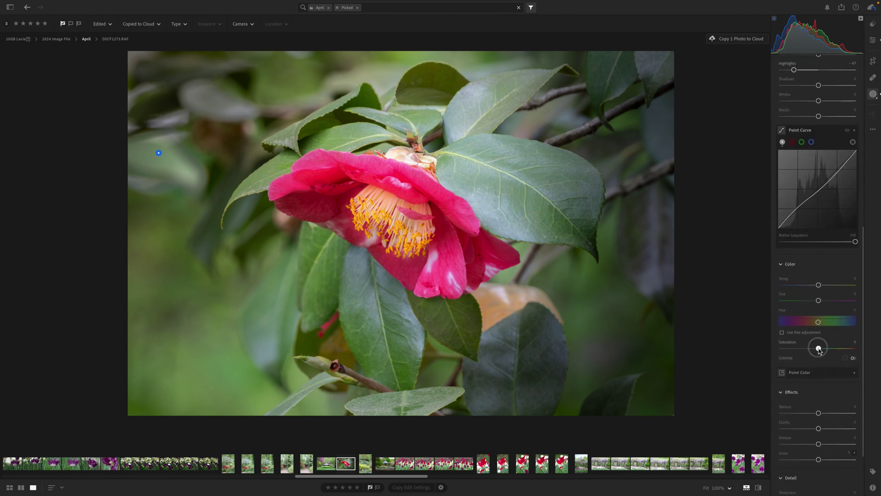
mouse_move(819, 349)
left_mouse_down()
mouse_move(837, 353)
mouse_move(827, 352)
left_mouse_up()
Step: Check Mask 7's coverage and toggle its visibility to compare the photo with and without its adjustments
scroll(839, 299, "up", 8)
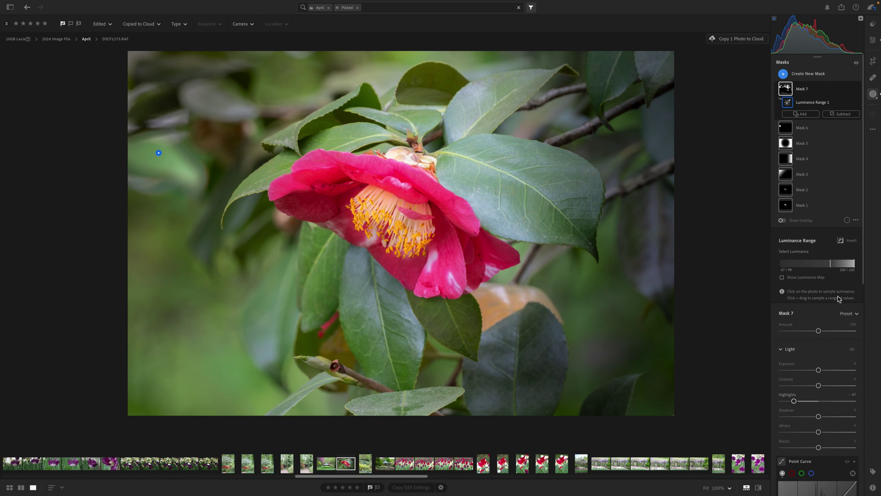
mouse_move(790, 103)
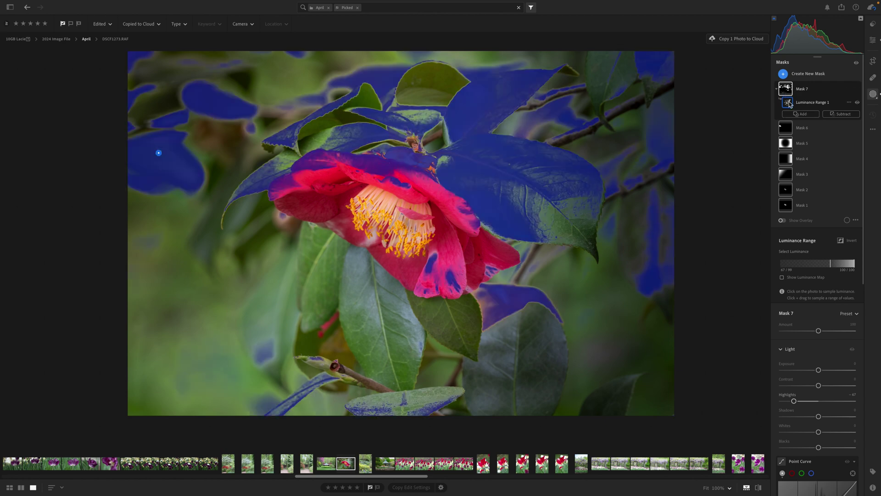
left_click(786, 89)
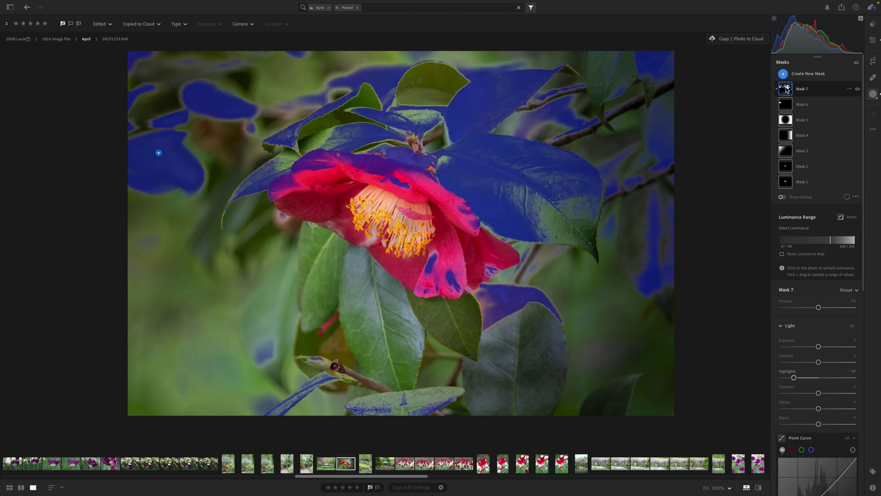
left_click(857, 89)
left_click(857, 89)
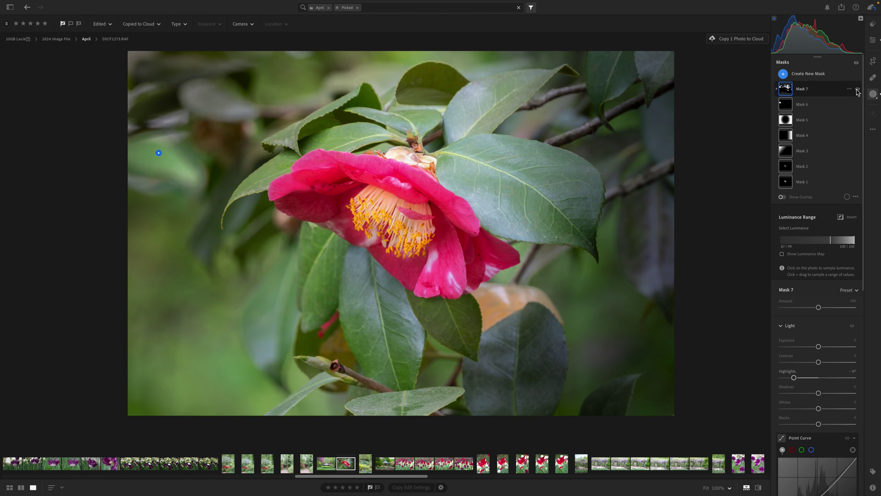
left_click(858, 89)
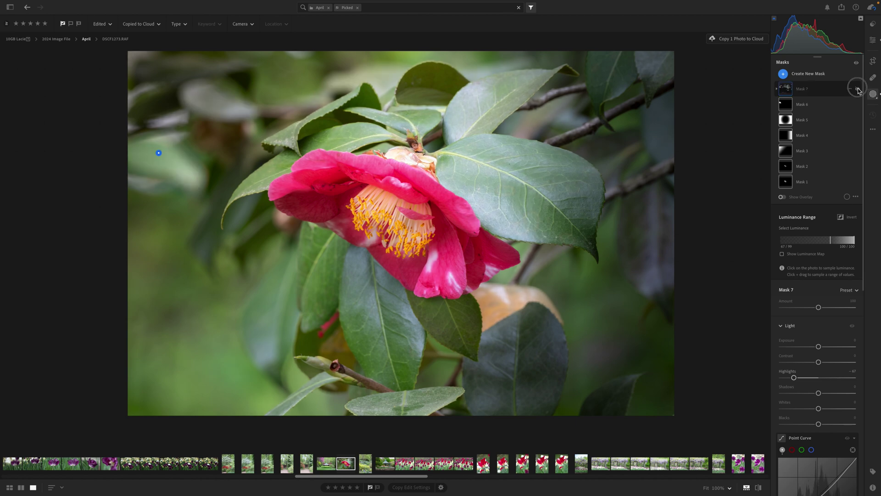
left_click(857, 90)
left_click(857, 90)
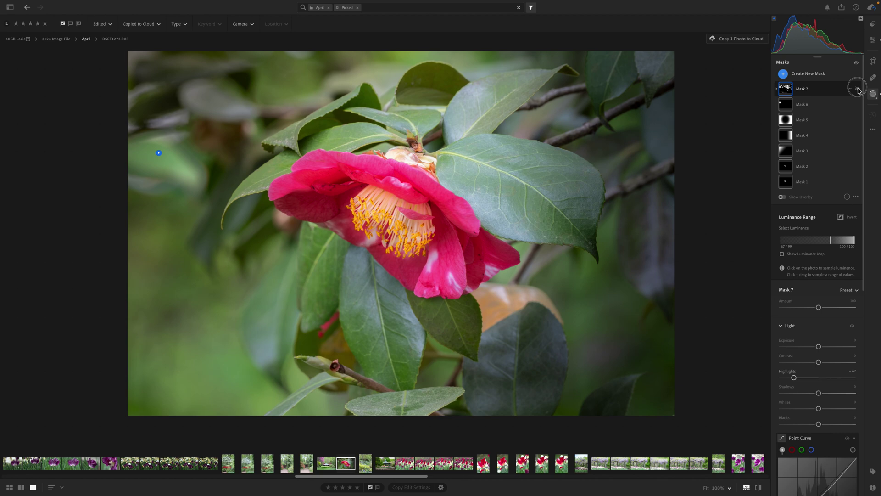
left_click(857, 90)
left_click(857, 90)
Step: Open the options for Mask 7
scroll(819, 166, "down", 3)
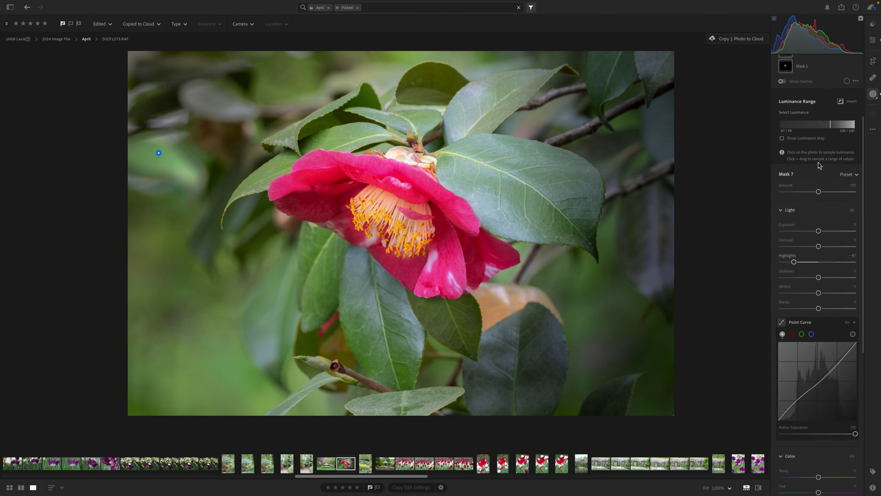
scroll(820, 166, "up", 3)
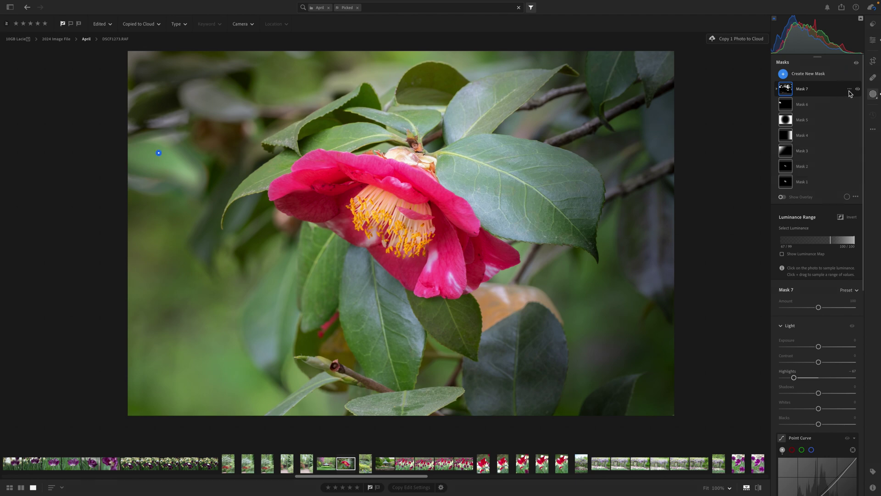
left_click(850, 90)
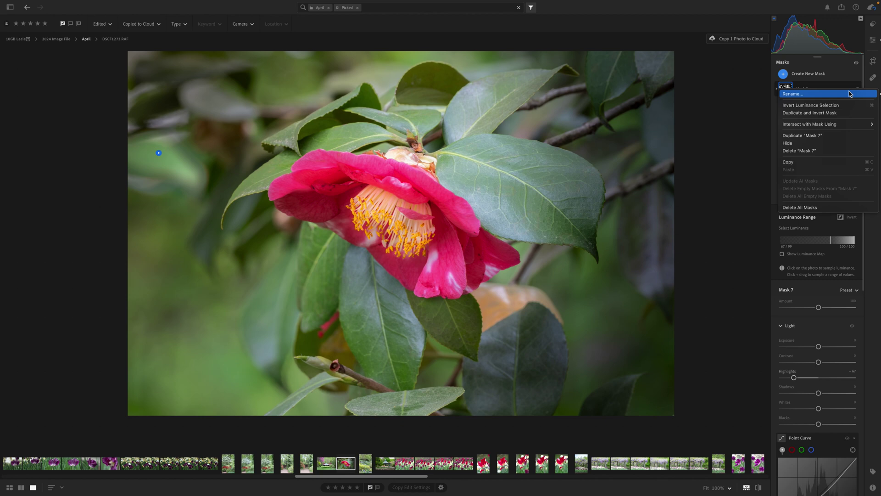